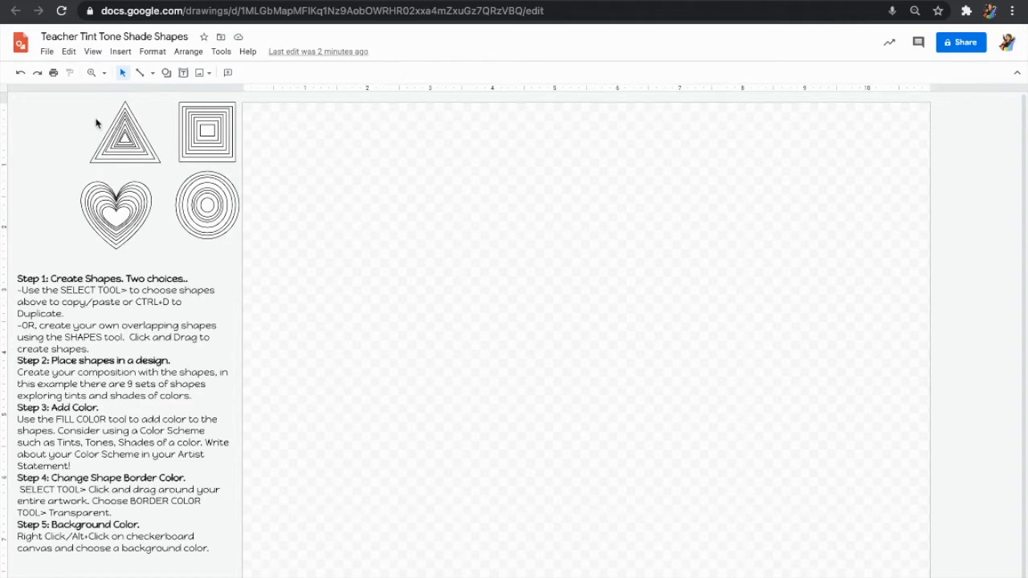
drag(108, 120, 155, 167)
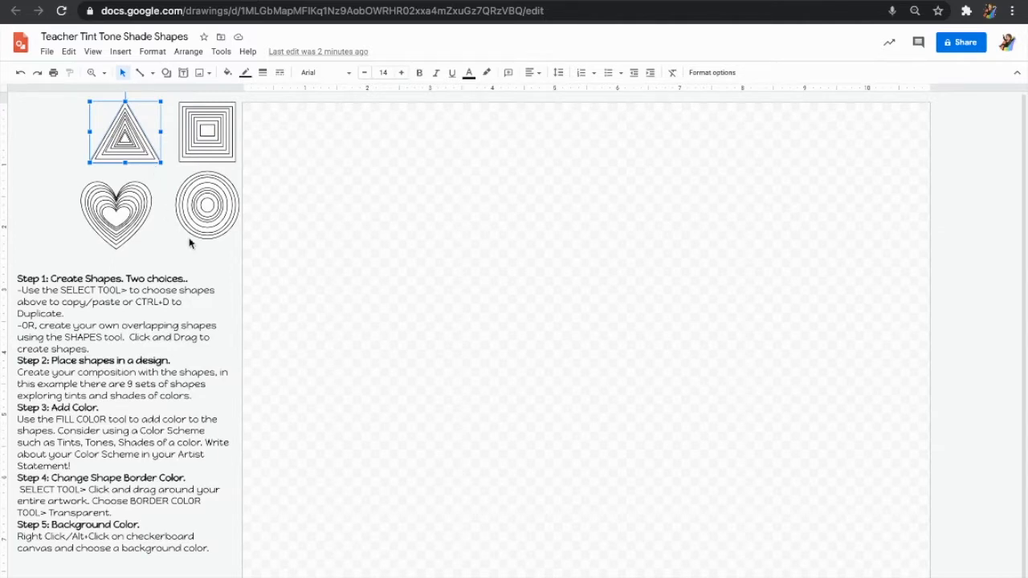
click(243, 279)
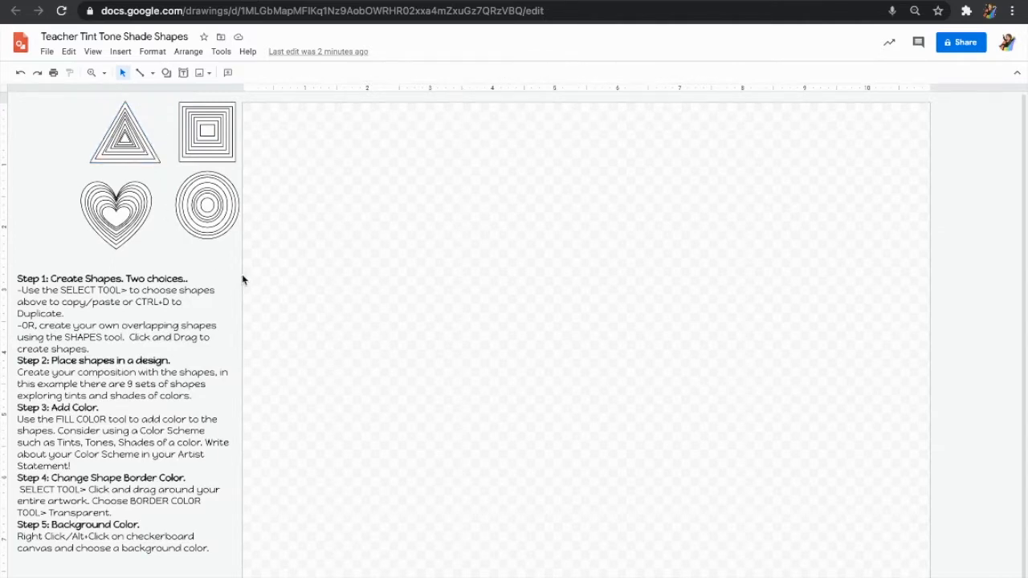
drag(40, 325, 143, 347)
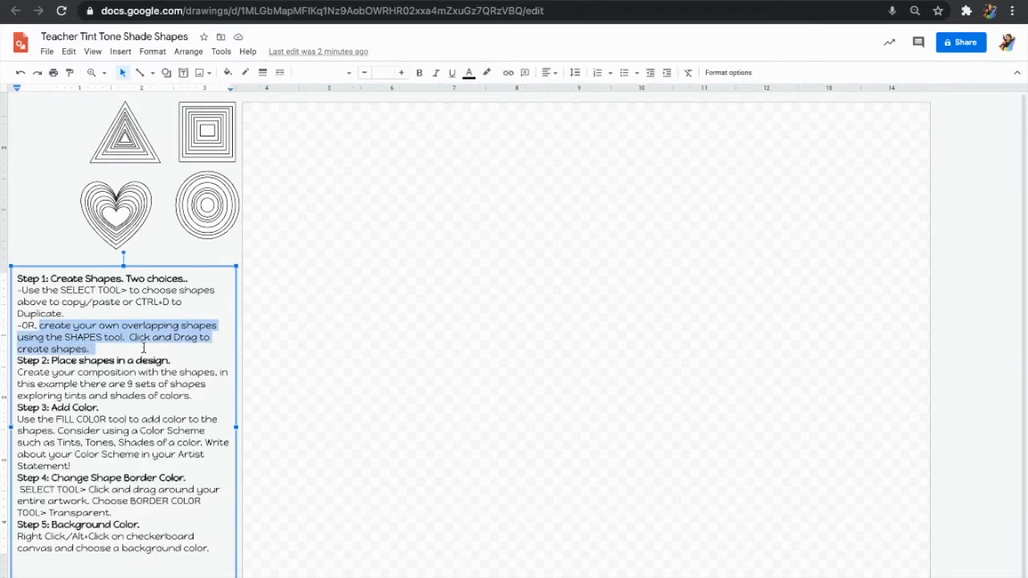
click(285, 356)
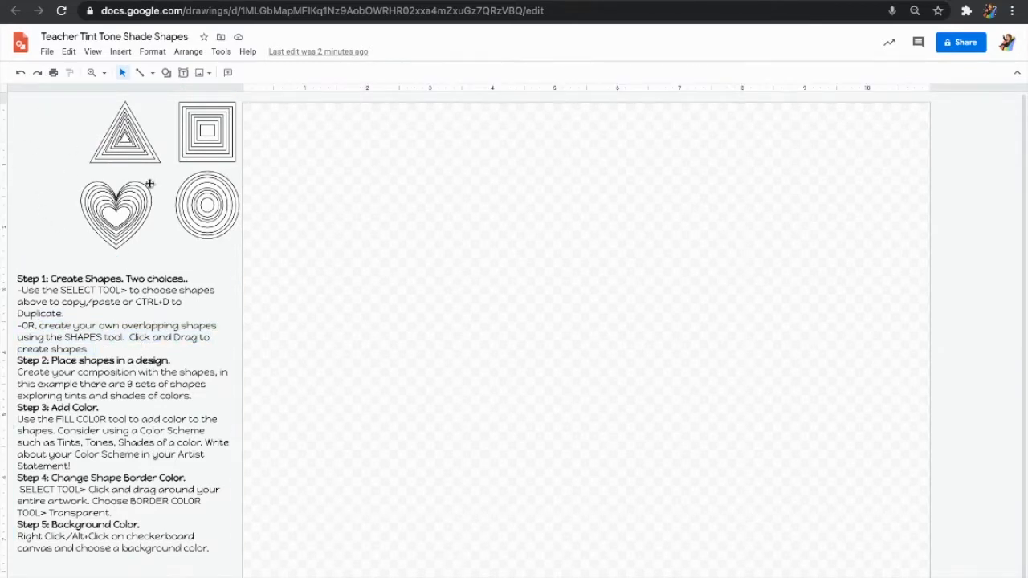
- Draw a large cloud shape about 6.8 inches wide and 4.8 inches tall on the canvas
click(166, 72)
mouse_move(191, 97)
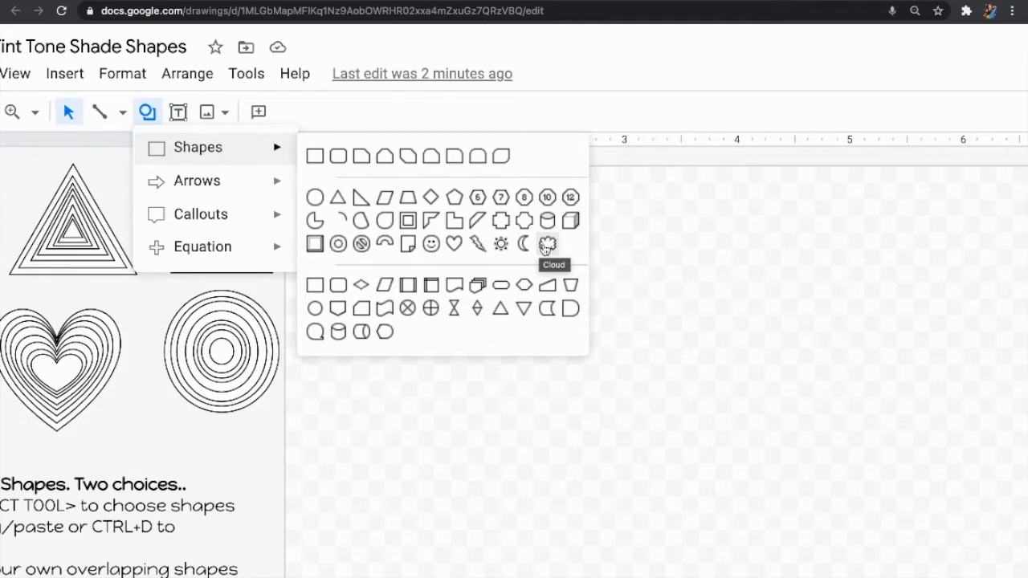
click(546, 245)
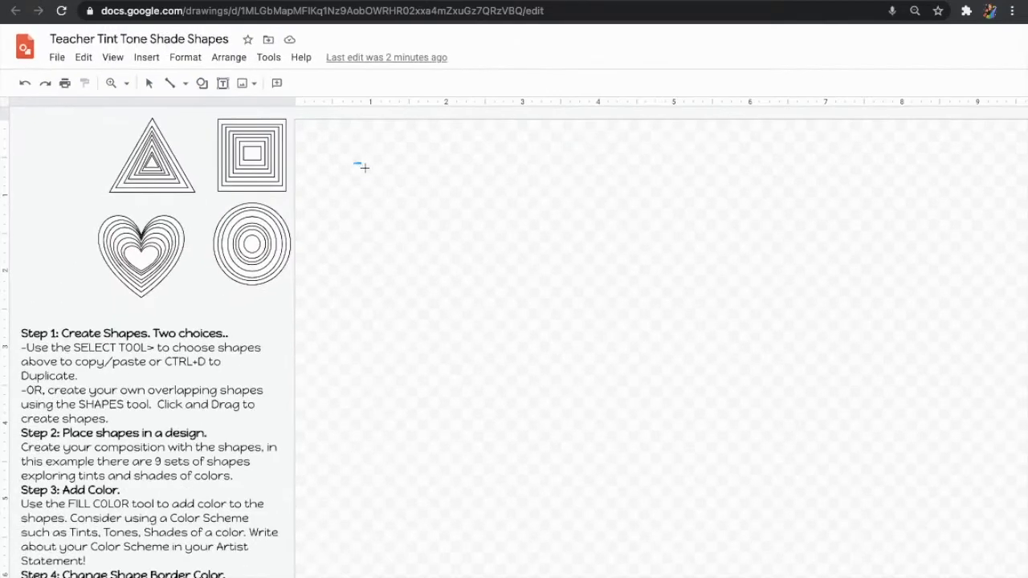
drag(365, 167, 837, 509)
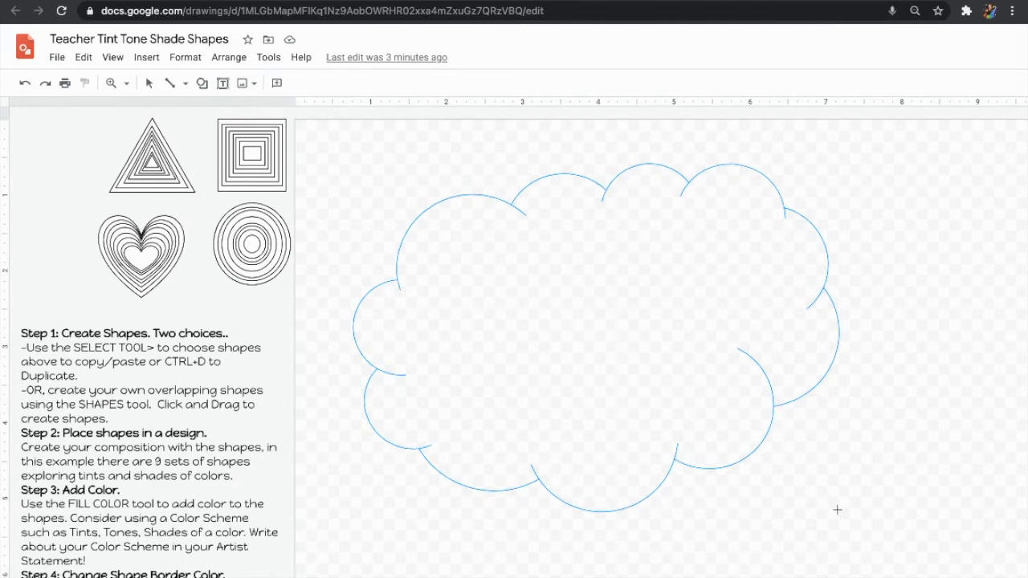
drag(837, 509, 871, 525)
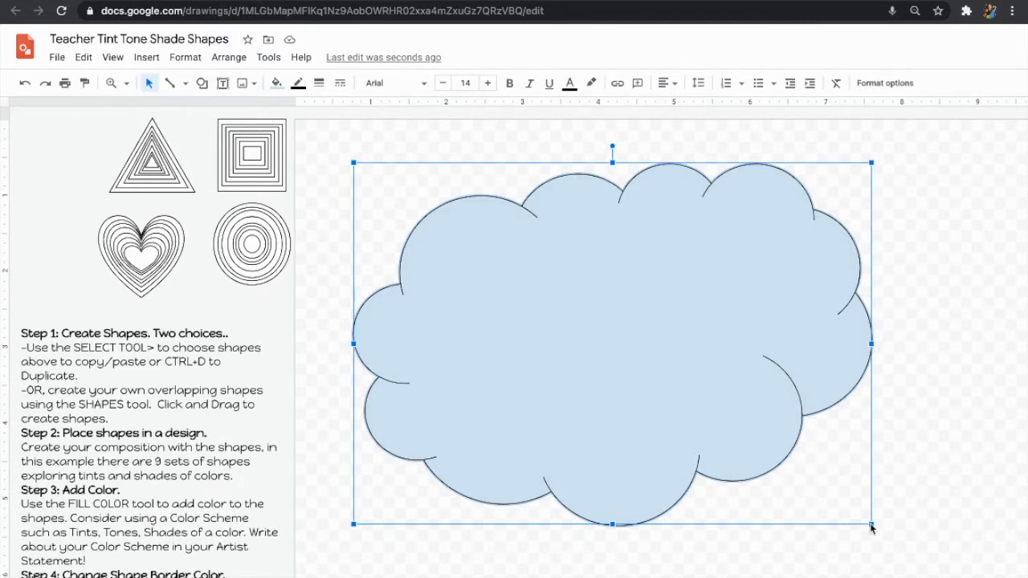
- Duplicate the cloud twice in succession, scaling each copy down and centering it inside the previous cloud
key(ctrl+d)
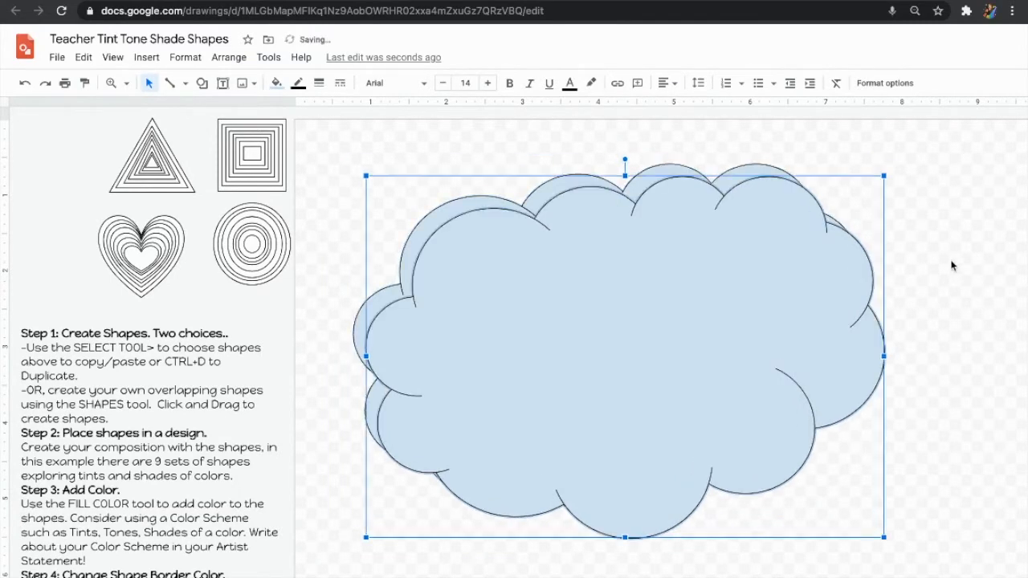
drag(885, 176, 827, 216)
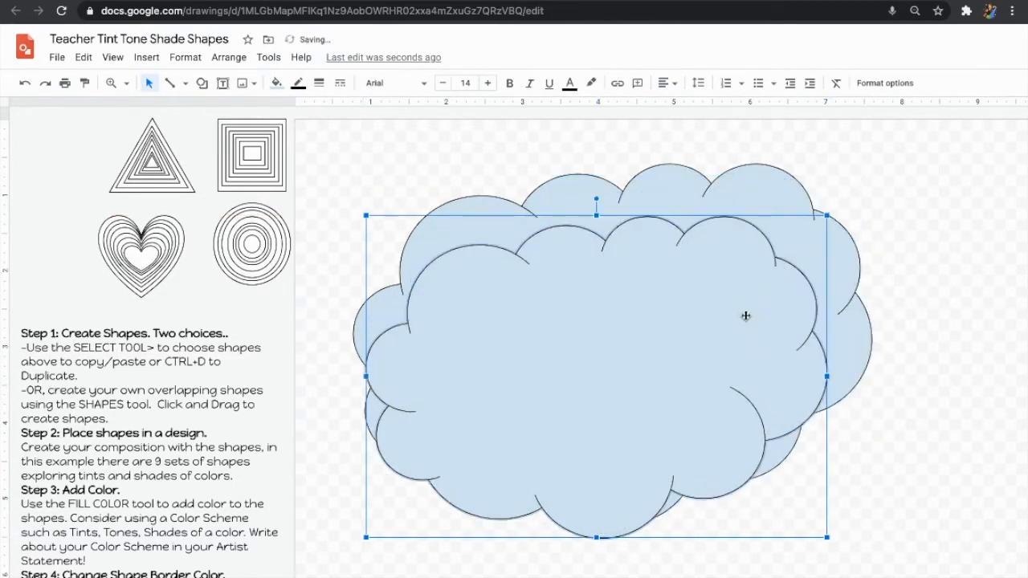
mouse_move(757, 298)
mouse_down()
mouse_move(760, 284)
mouse_move(743, 281)
mouse_move(766, 277)
mouse_move(760, 284)
mouse_up()
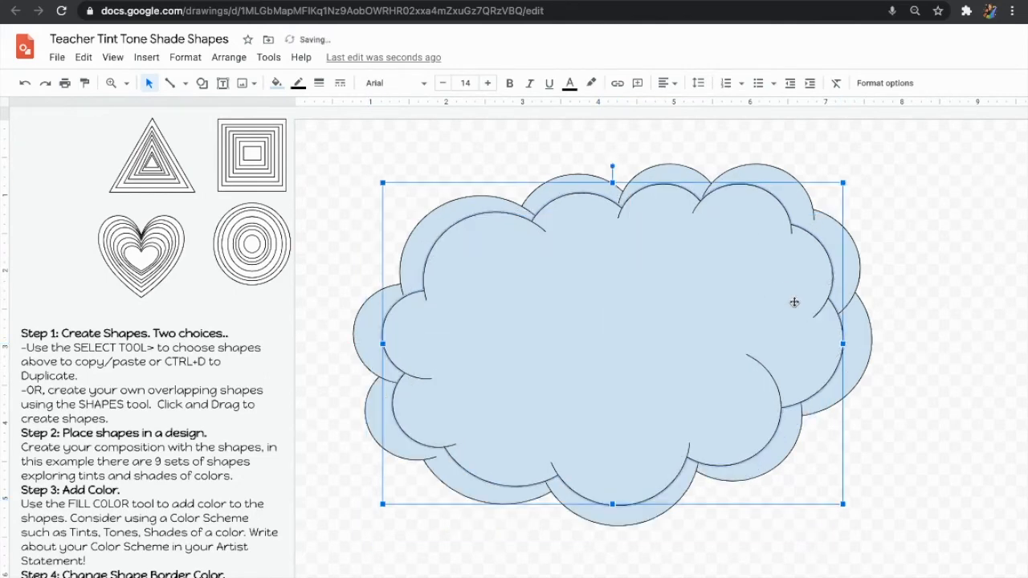
key(ctrl+d)
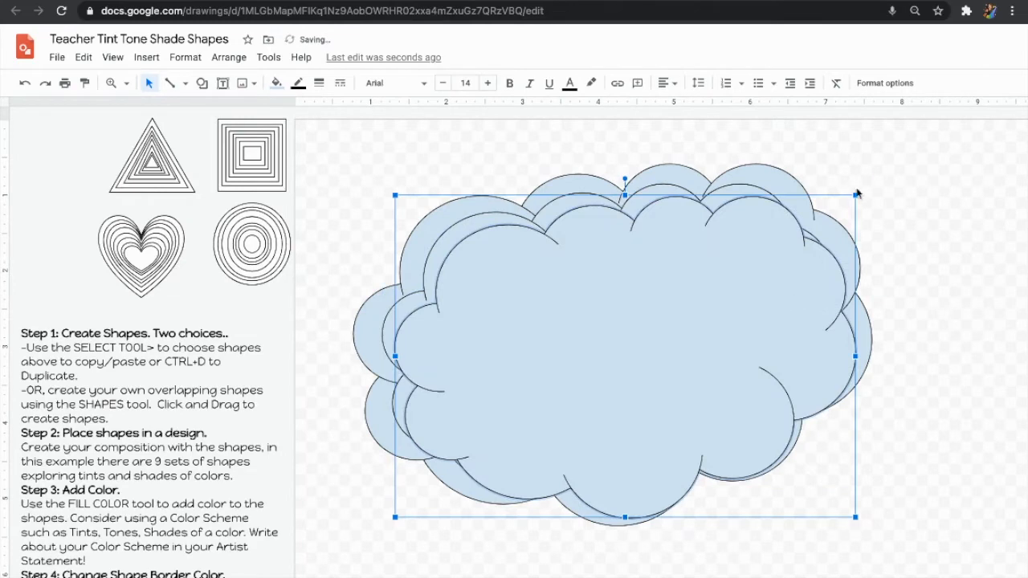
drag(856, 195, 788, 242)
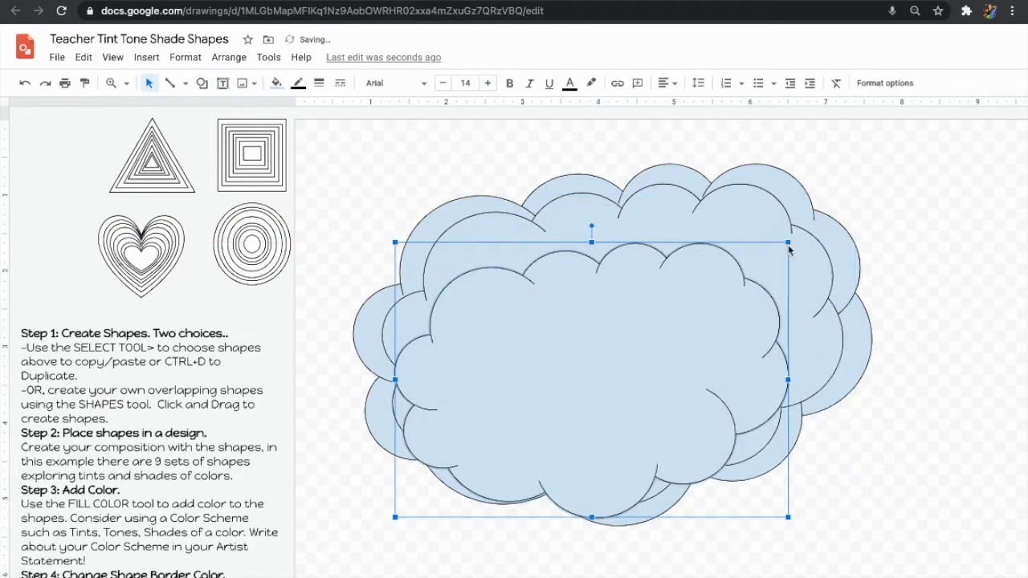
drag(679, 335, 701, 302)
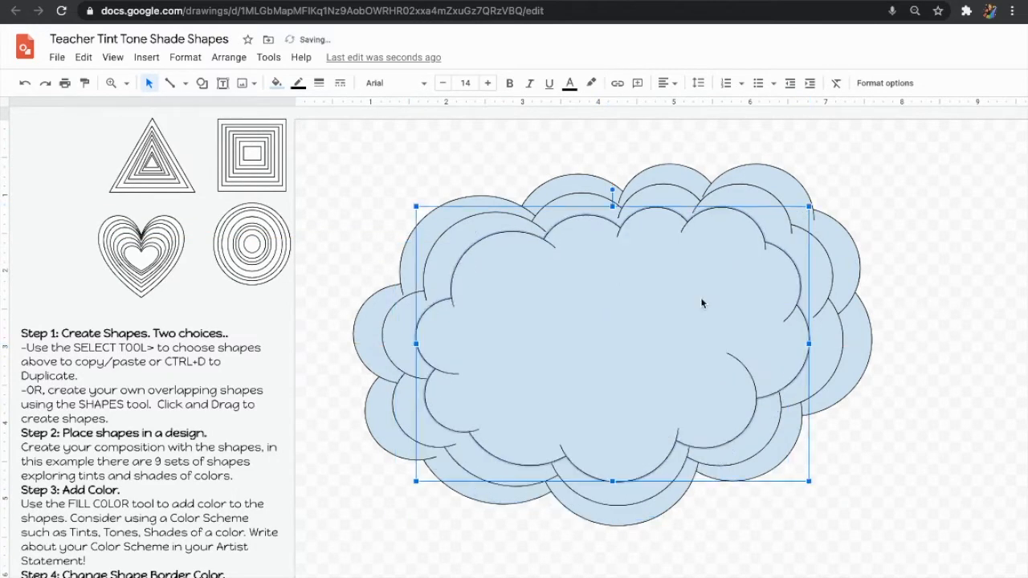
- Add a third and fourth cloud copy, each smaller than the last and centered within the nested set
key(ctrl+d)
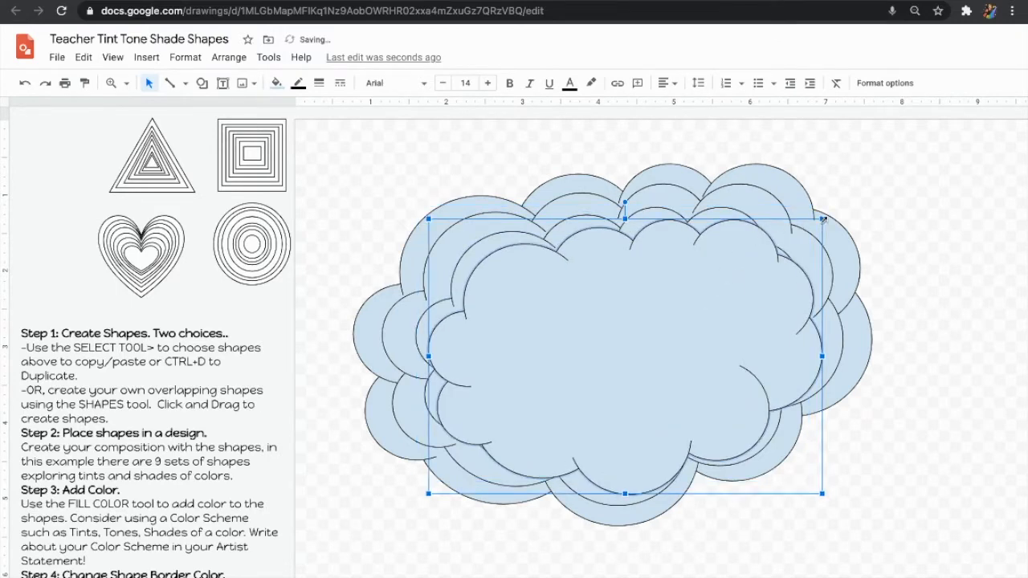
drag(823, 218, 772, 252)
drag(666, 329, 672, 301)
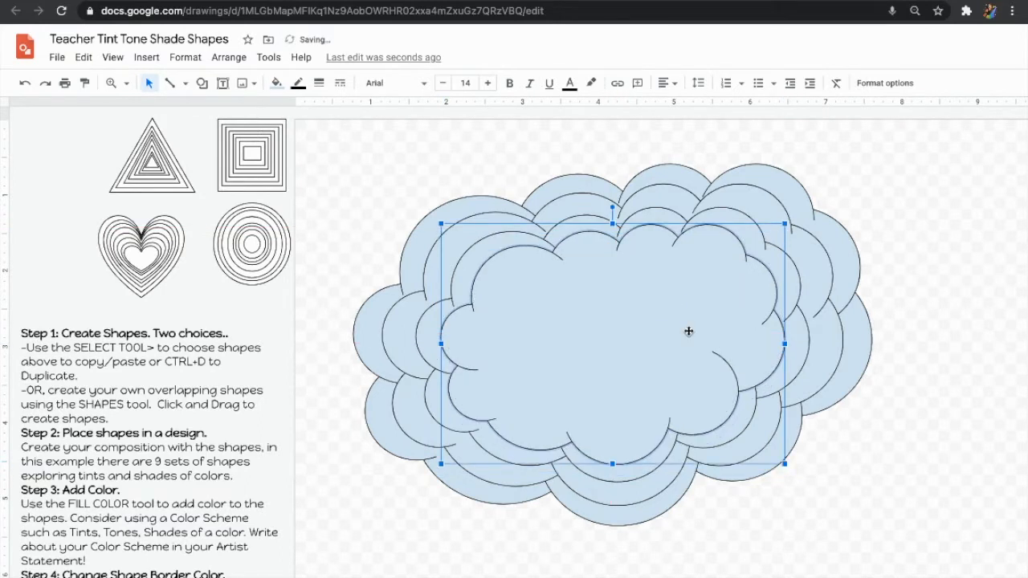
key(ctrl+d)
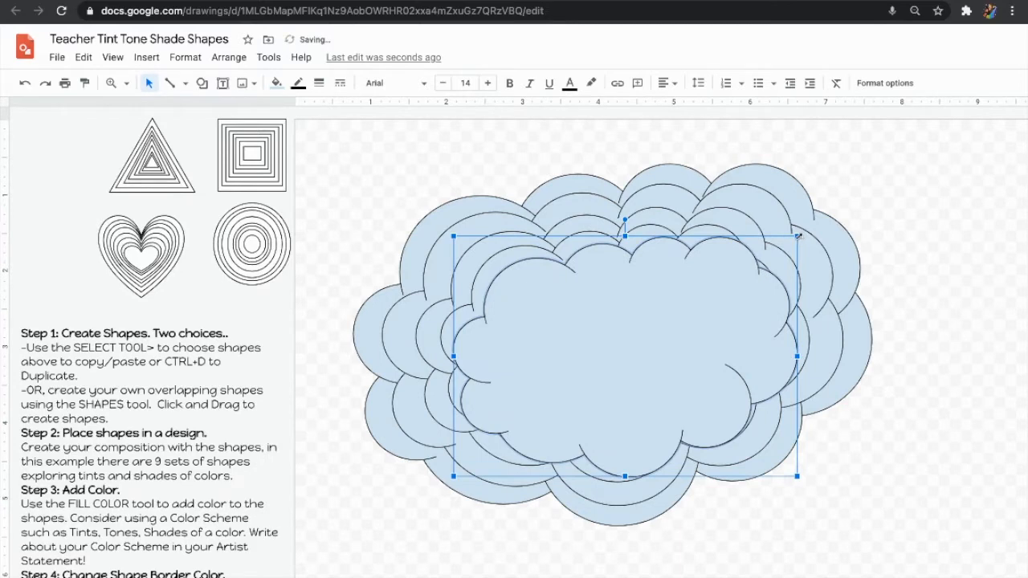
drag(798, 236, 758, 262)
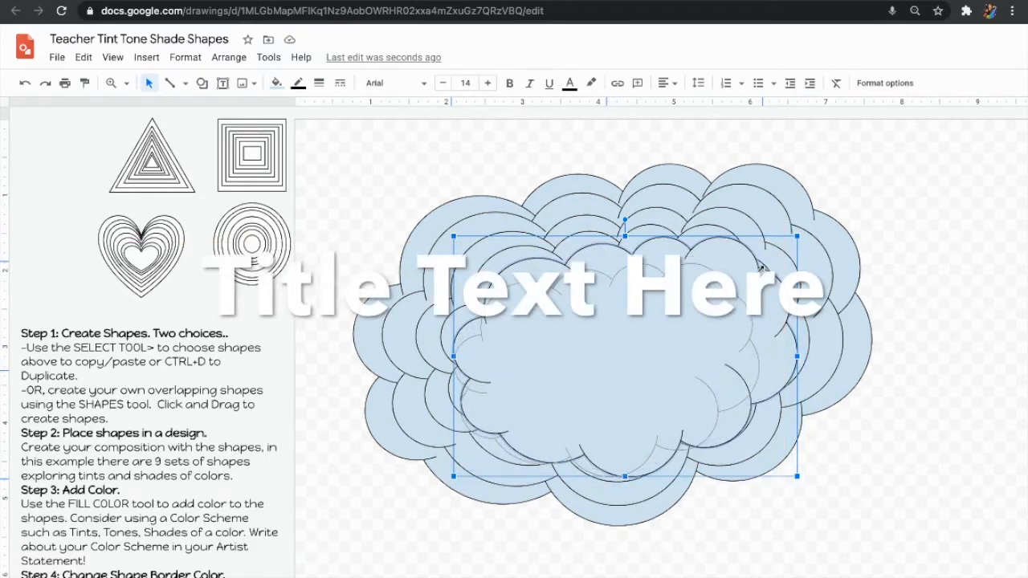
drag(670, 335, 675, 328)
key(Up)
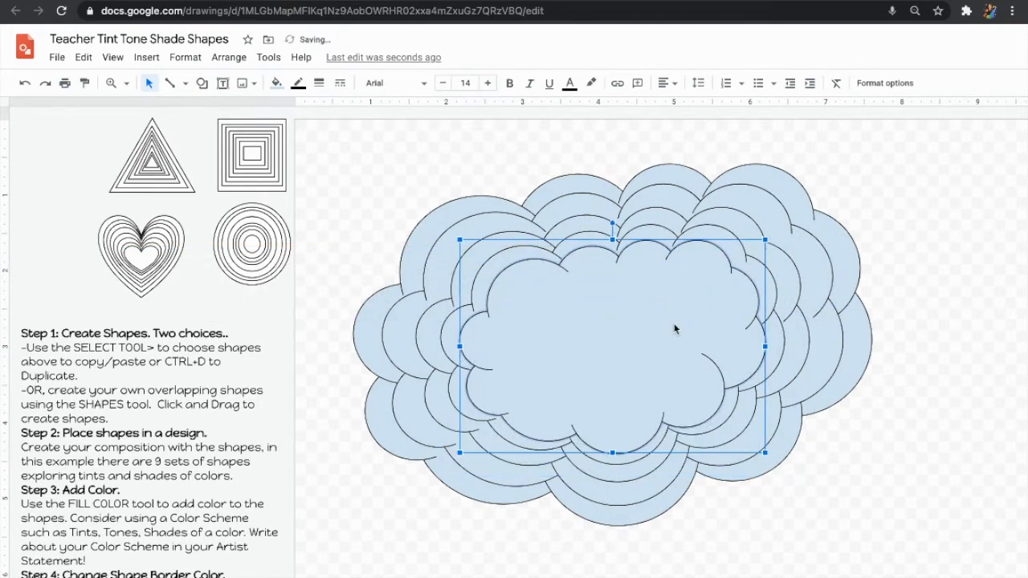
click(772, 221)
click(800, 249)
click(787, 261)
click(763, 281)
click(738, 299)
- Nest three more progressively smaller duplicates of the innermost cloud in the middle of the set
key(ctrl+d)
drag(779, 254, 745, 275)
drag(660, 328, 652, 328)
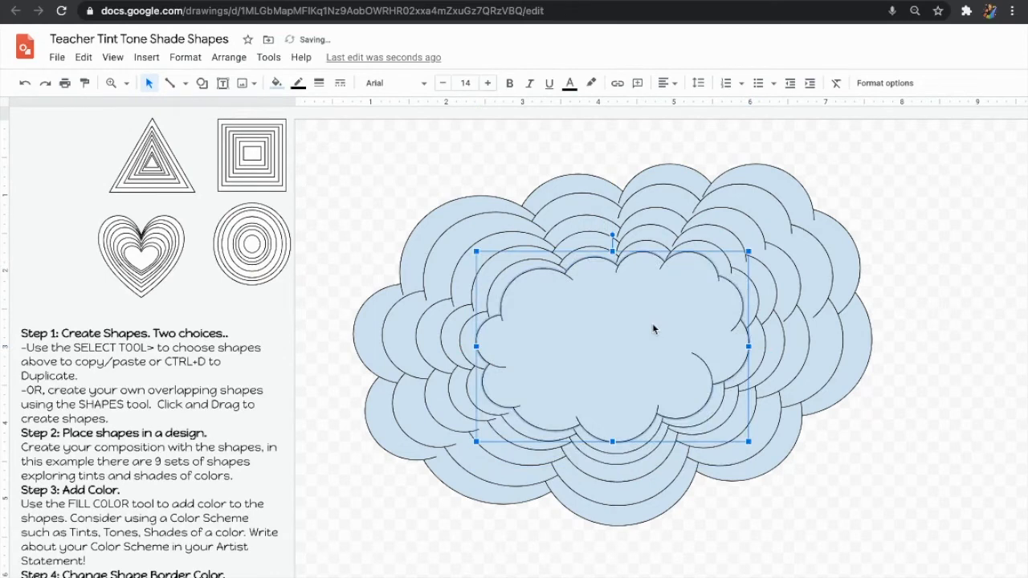
key(ctrl+d)
drag(762, 263, 708, 300)
mouse_move(648, 346)
mouse_down()
mouse_move(638, 317)
mouse_move(641, 330)
mouse_up()
key(ctrl+d)
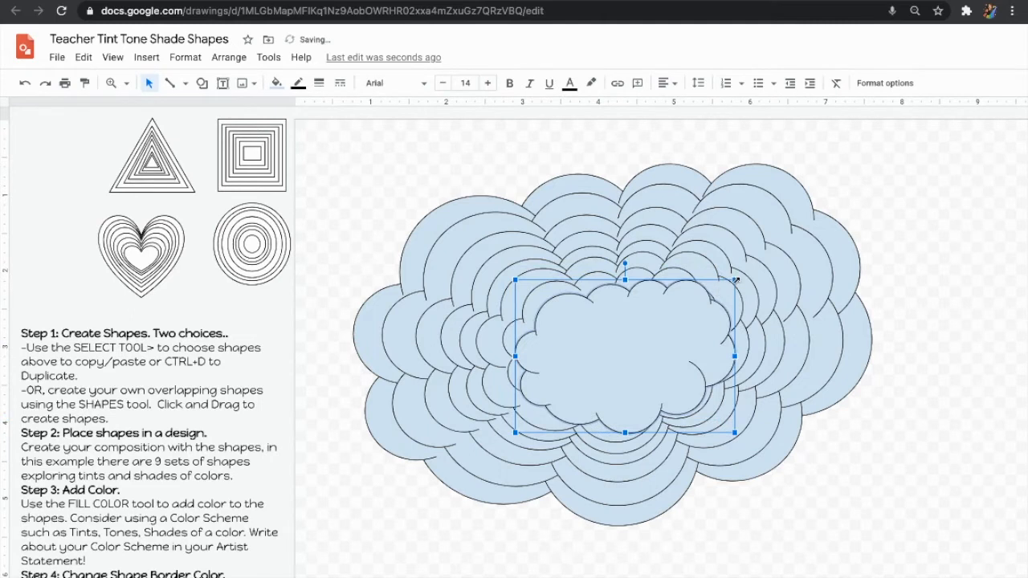
drag(724, 291, 696, 307)
drag(645, 329, 665, 326)
- Select all the nested clouds and change their fill color to white
drag(859, 490, 380, 187)
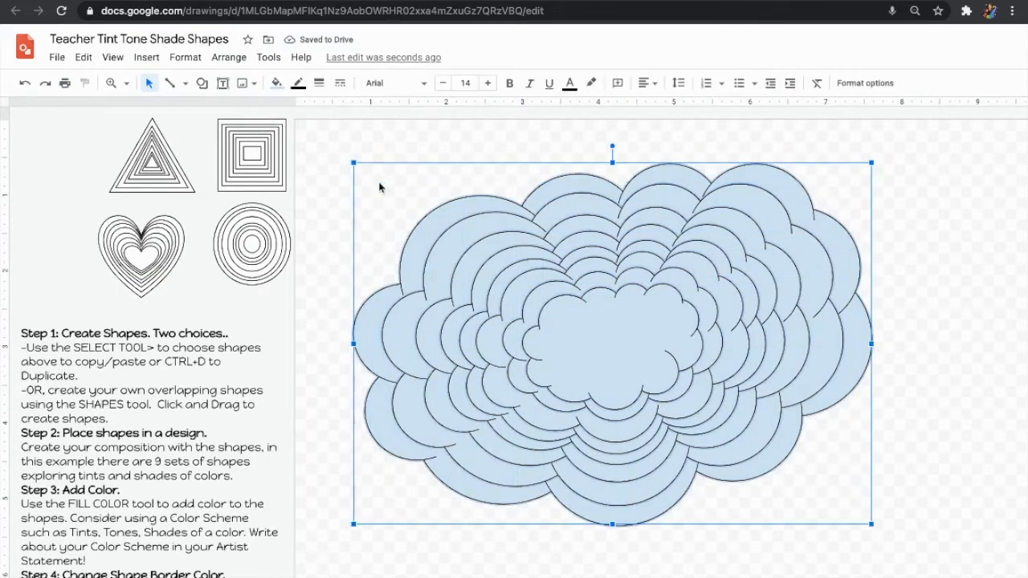
click(277, 83)
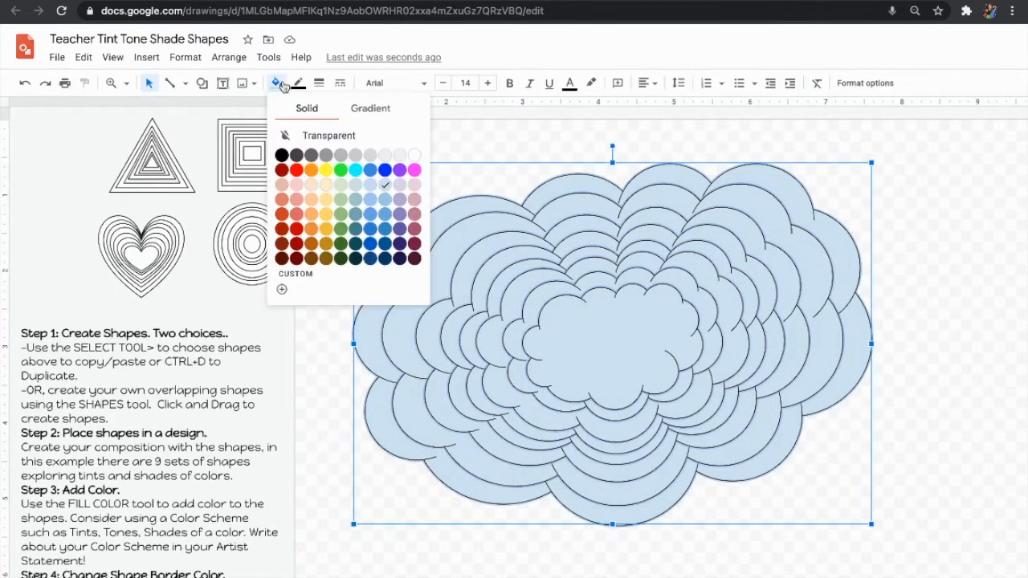
click(410, 155)
- Shrink the whole cloud set and move it off the canvas, beside the triangle set
drag(787, 215, 472, 442)
drag(419, 490, 57, 169)
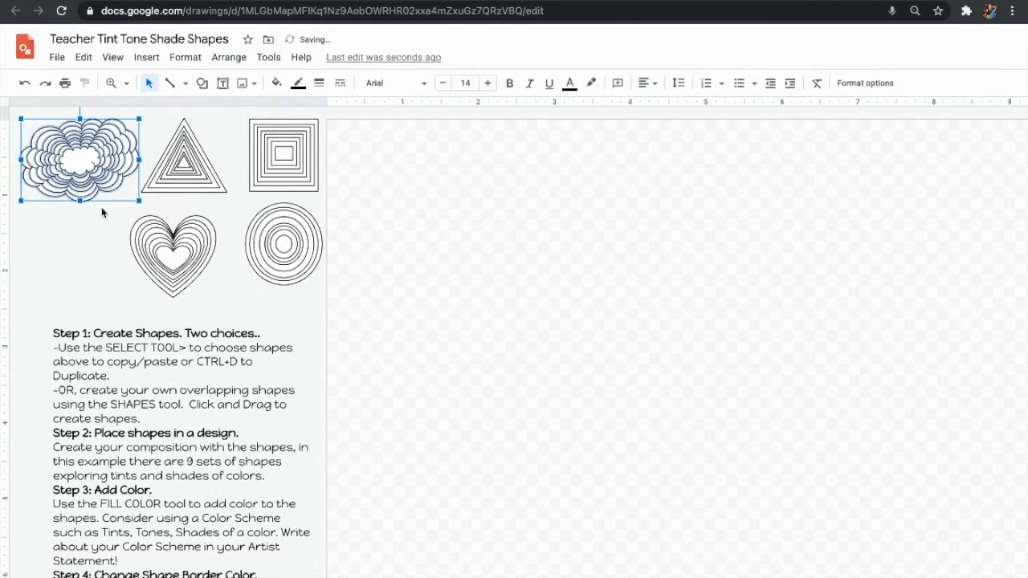
click(55, 223)
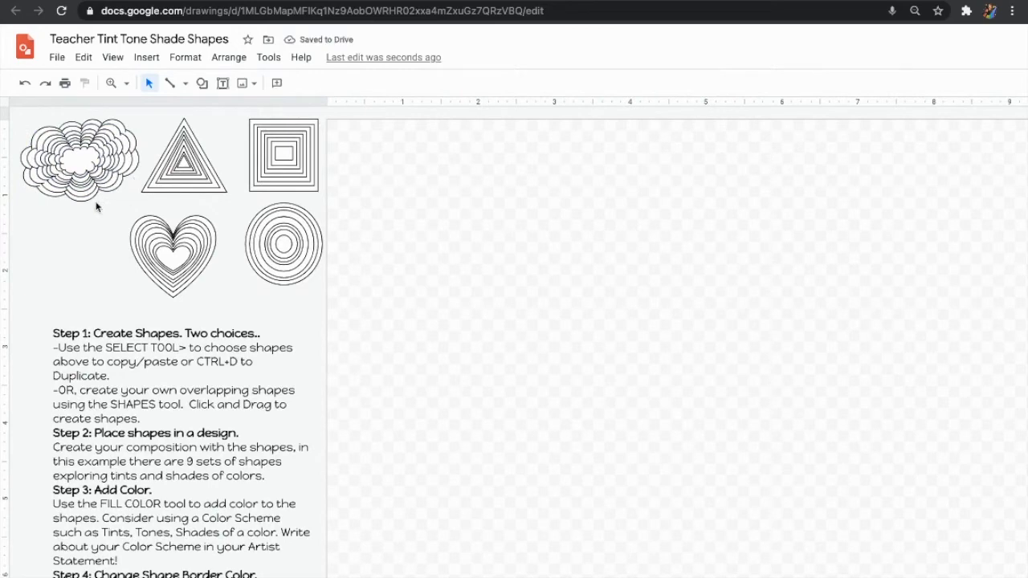
click(72, 172)
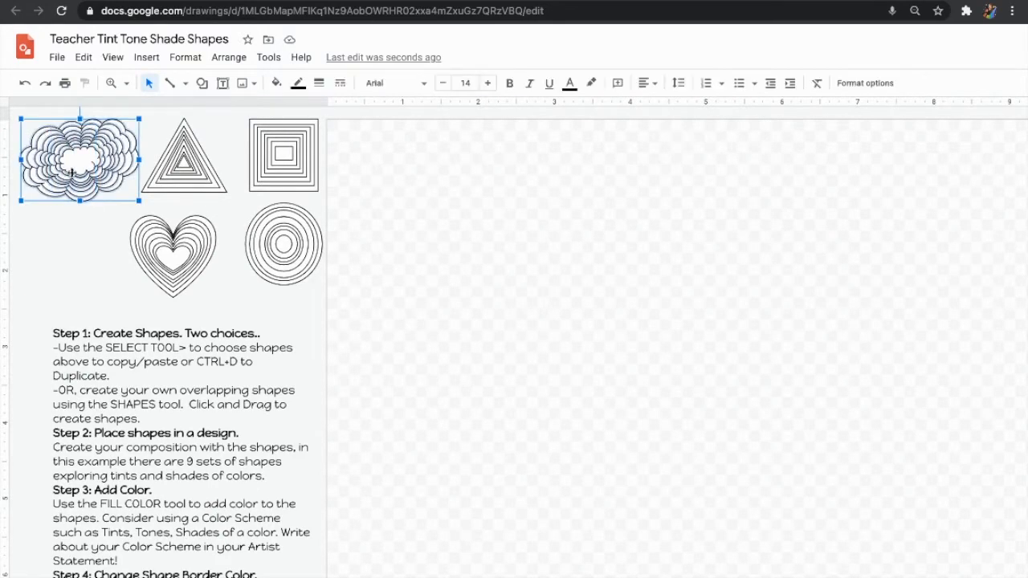
click(87, 216)
drag(87, 229, 45, 123)
click(55, 230)
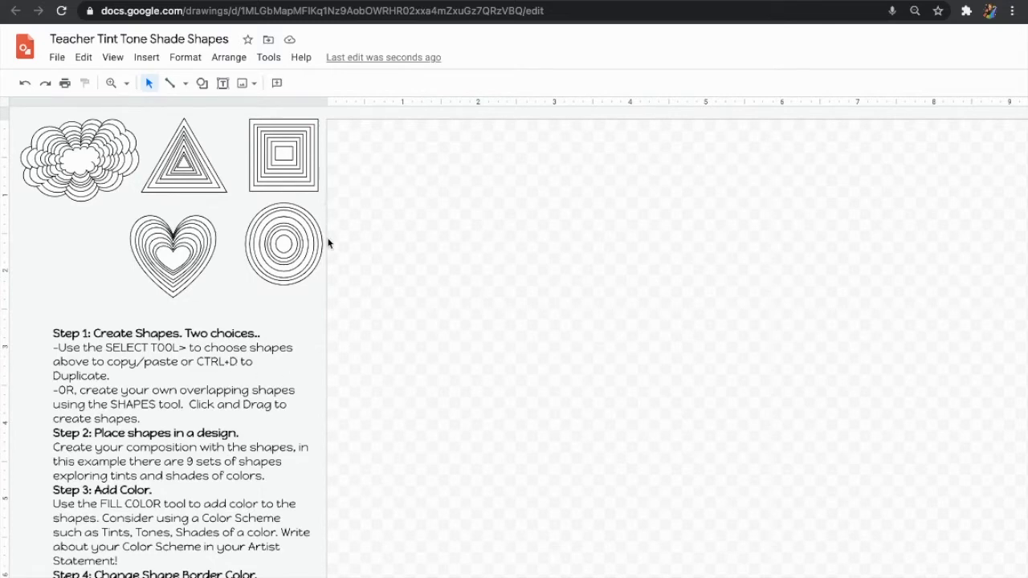
- Duplicate the nested heart set and enlarge the copy to about 3.5 inches wide in the canvas's upper-left corner
scroll(472, 243, right, 3)
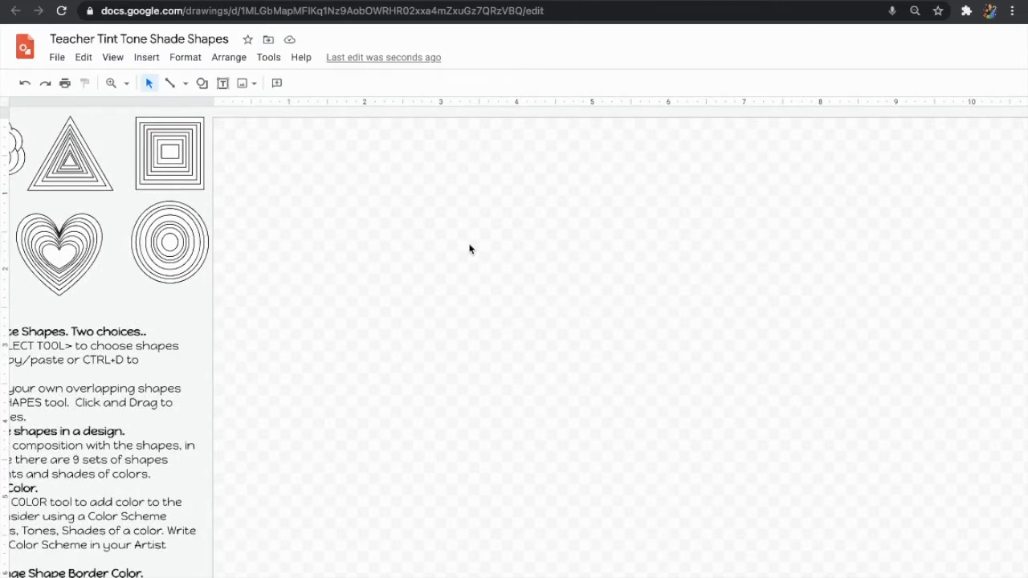
key(super+minus)
key(super+minus)
scroll(253, 205, left, 2)
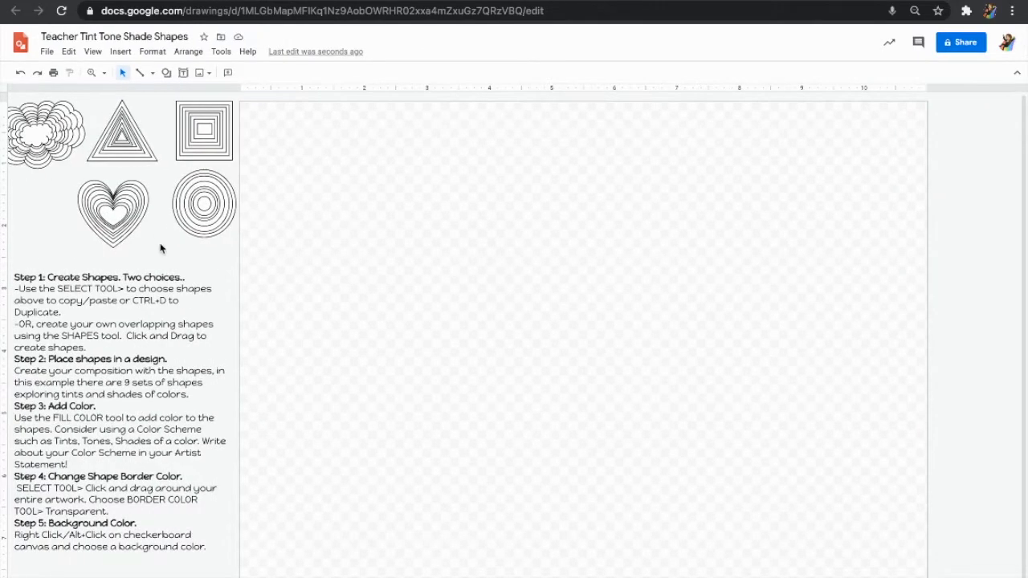
click(81, 183)
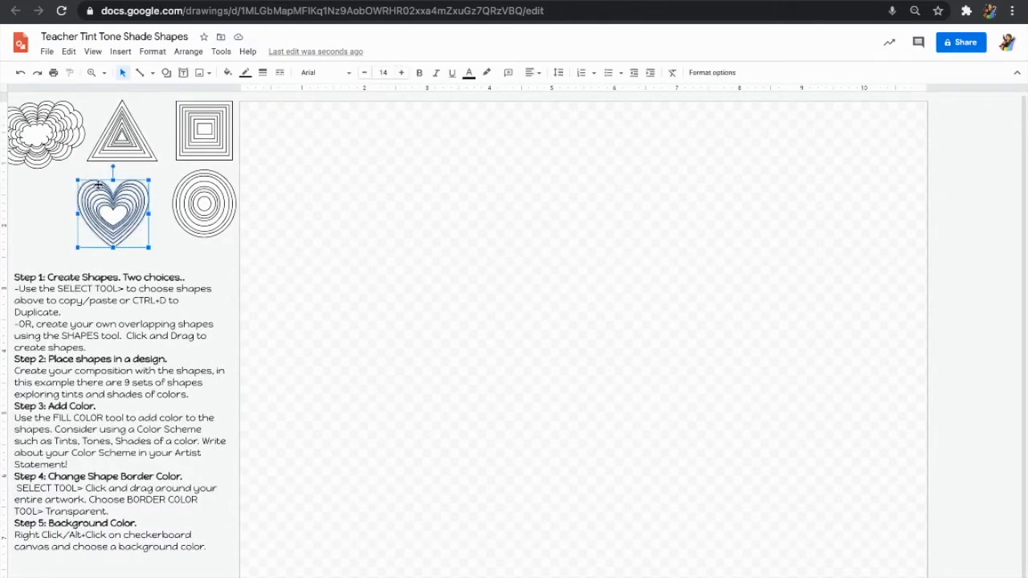
key(super+d)
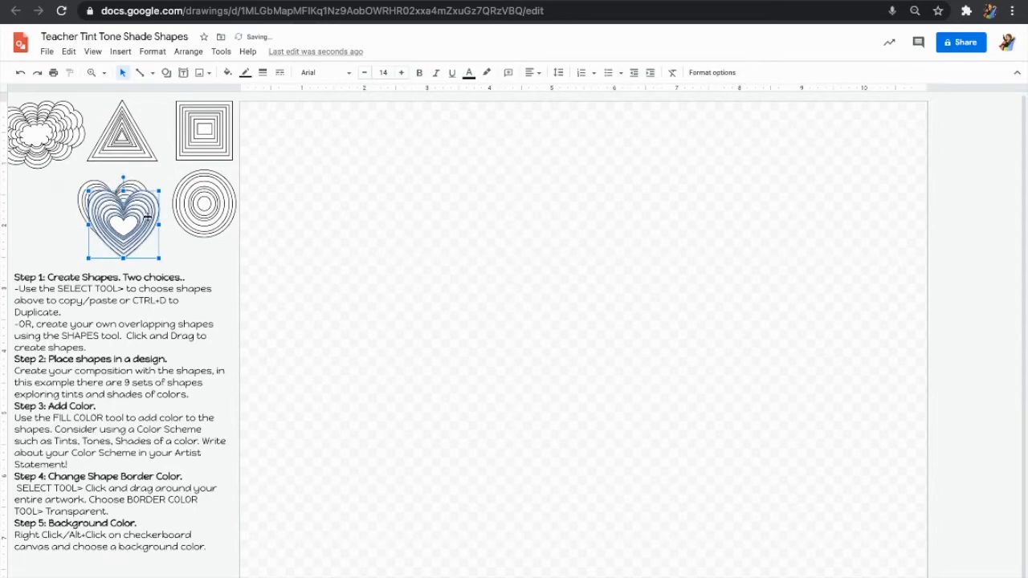
drag(147, 223, 455, 313)
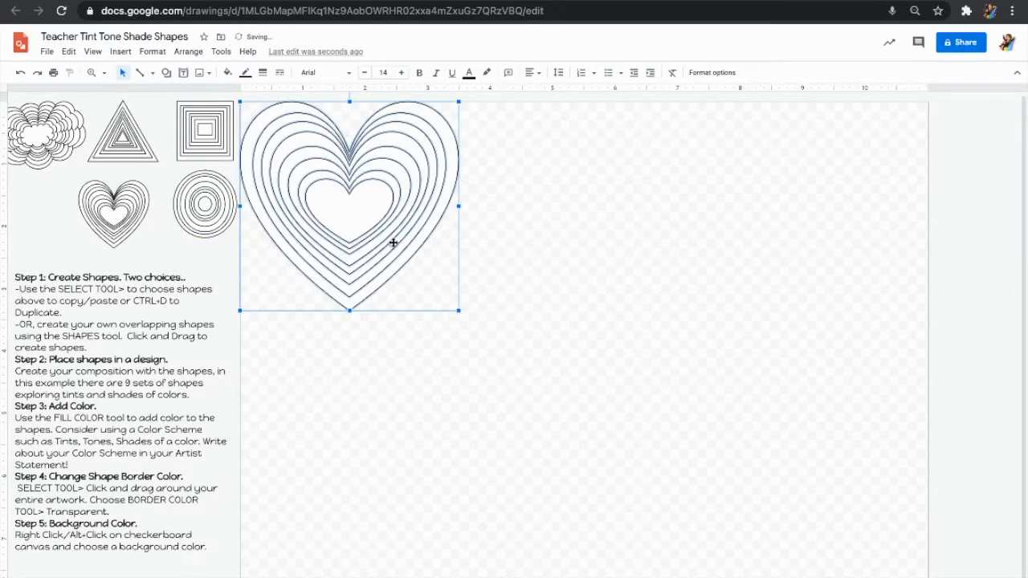
- Shift the large heart set slightly down and right, leaving a margin from the canvas's top and left edges
drag(393, 237, 393, 242)
key(Down)
key(Down)
key(Right)
key(Right)
key(Right)
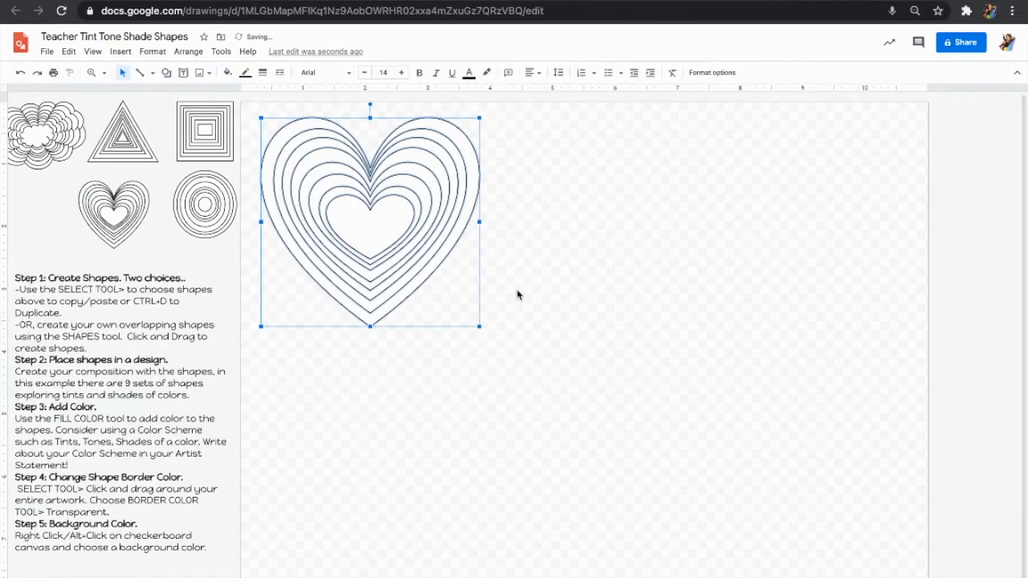
- Duplicate the large heart set and place the copy near the canvas's upper-right corner
key(ctrl+d)
drag(424, 220, 828, 207)
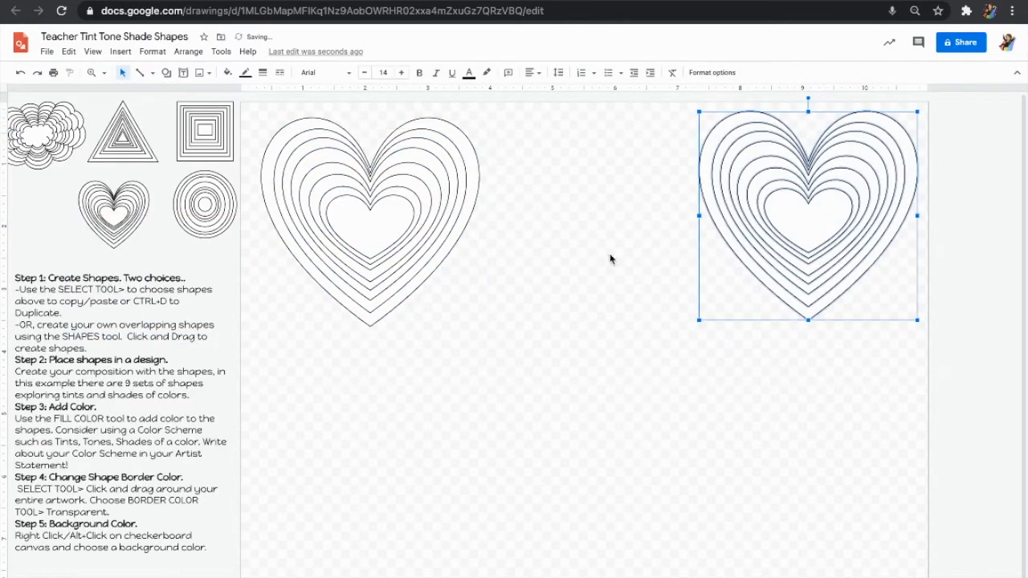
- Duplicate the upper-right heart set, place the copy between the two existing sets, and rotate it 180° so it points upward
click(370, 214)
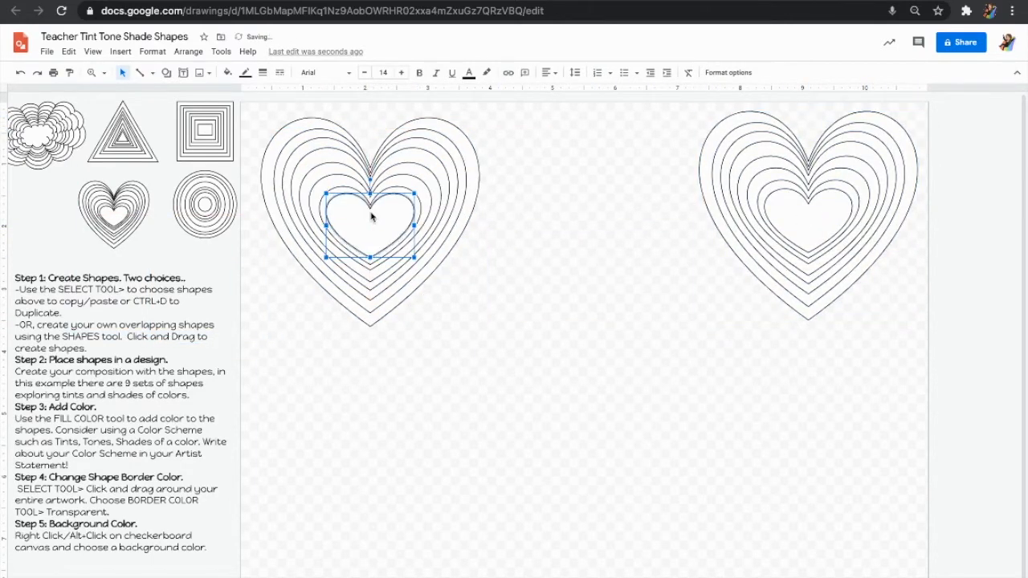
click(675, 287)
drag(808, 342, 700, 109)
drag(818, 165, 576, 222)
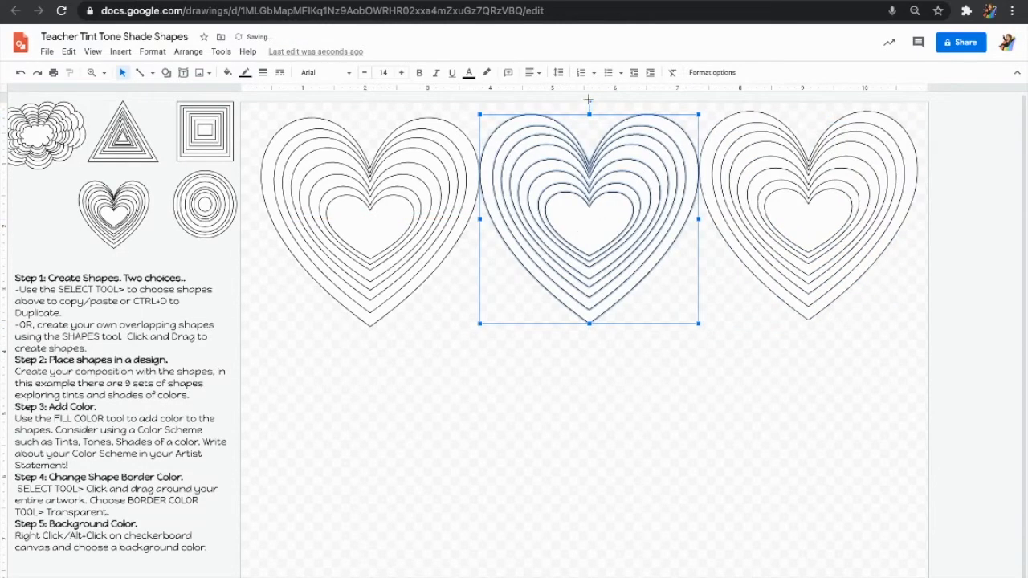
drag(589, 102, 596, 357)
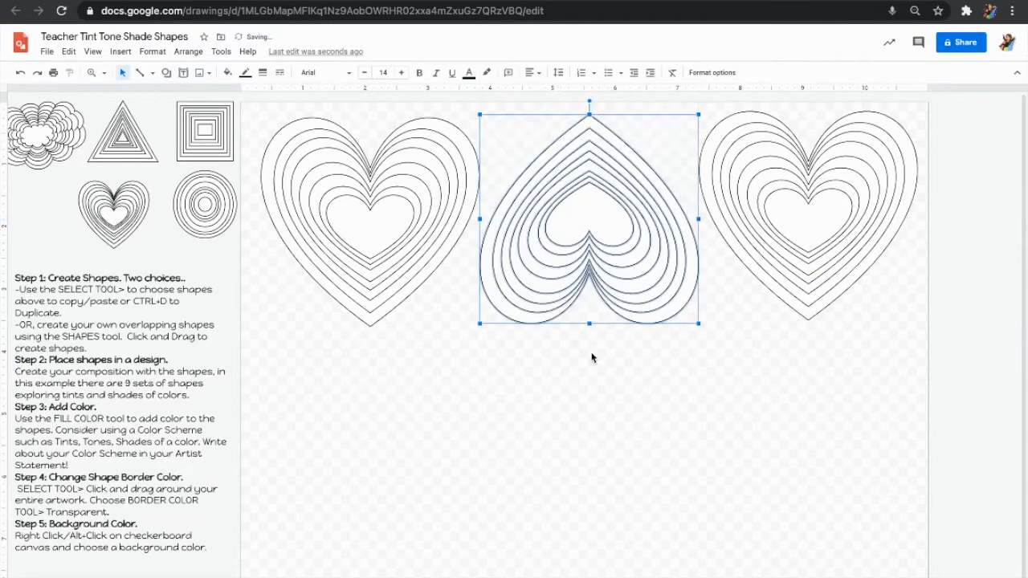
- Duplicate the row of three heart sets and place the copy directly below as a second row
click(776, 417)
drag(877, 363, 288, 113)
key(ctrl+d)
drag(613, 230, 599, 459)
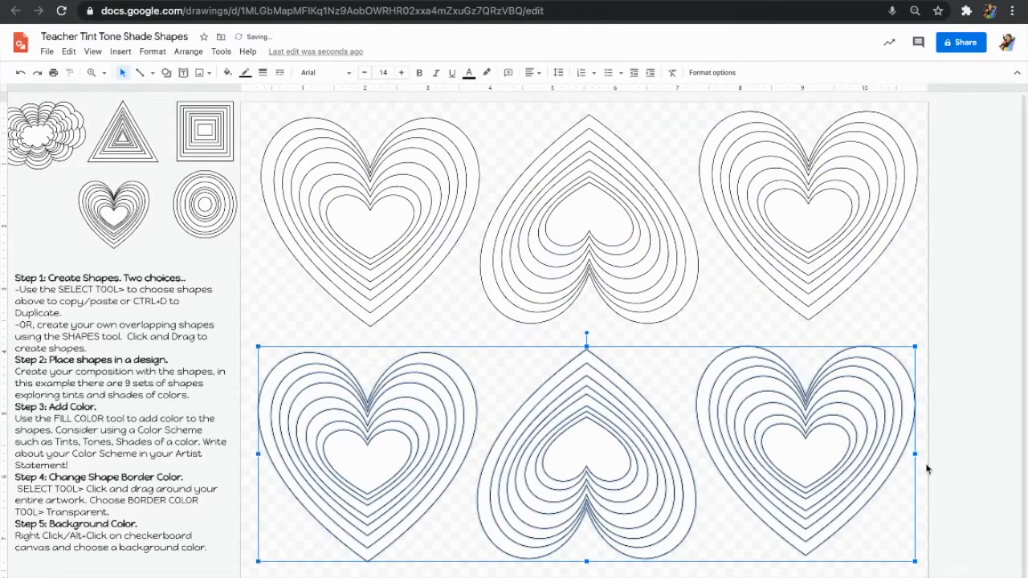
- Nudge all six heart sets slightly down together to leave more margin at the canvas's upper edge
click(951, 462)
drag(899, 539, 269, 115)
key(Down)
key(Down)
key(Down)
key(Down)
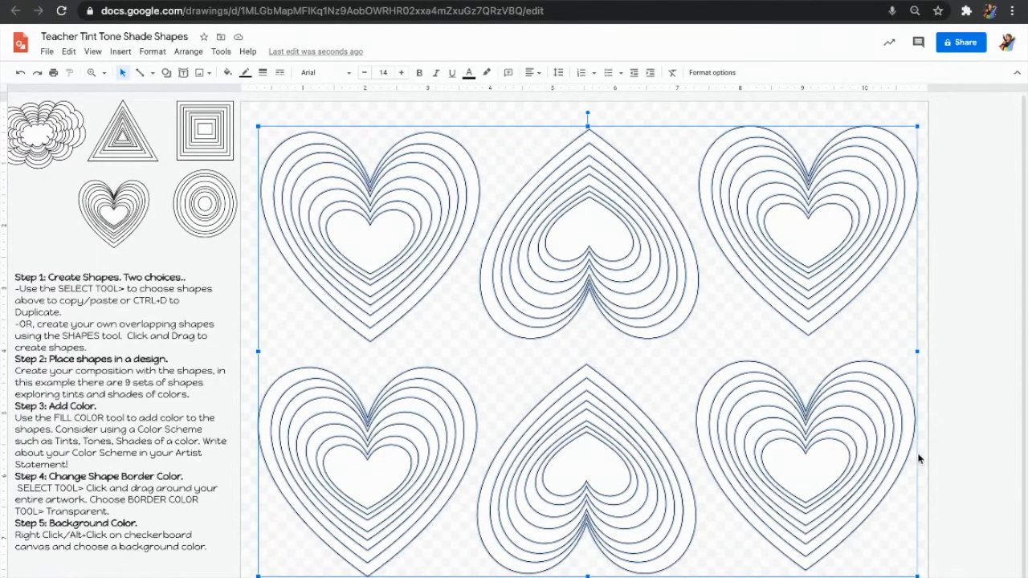
click(956, 447)
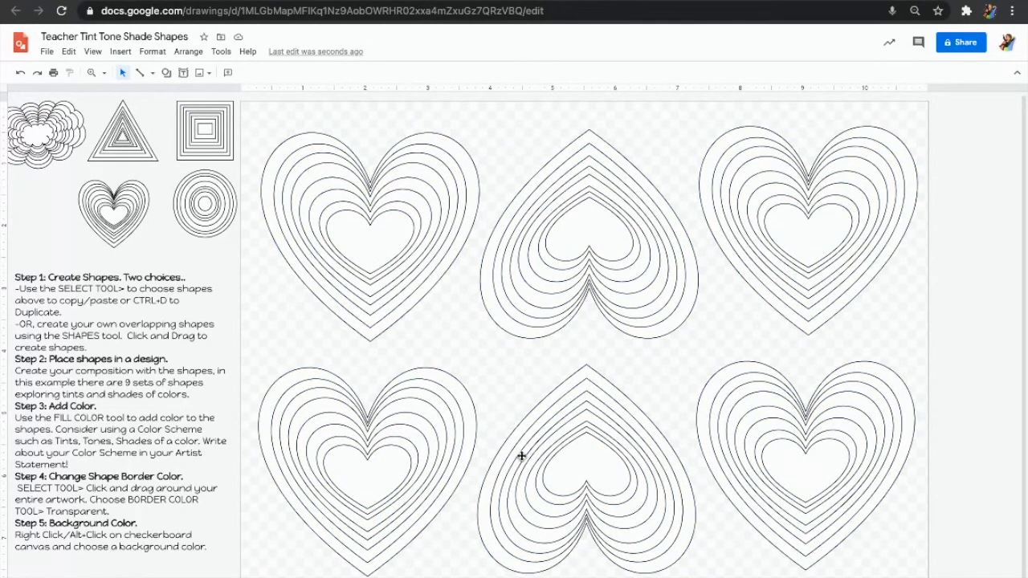
- Review the Step 2 design and Step 3 color instructions in the text beside the canvas
drag(693, 566, 310, 357)
click(310, 357)
click(130, 358)
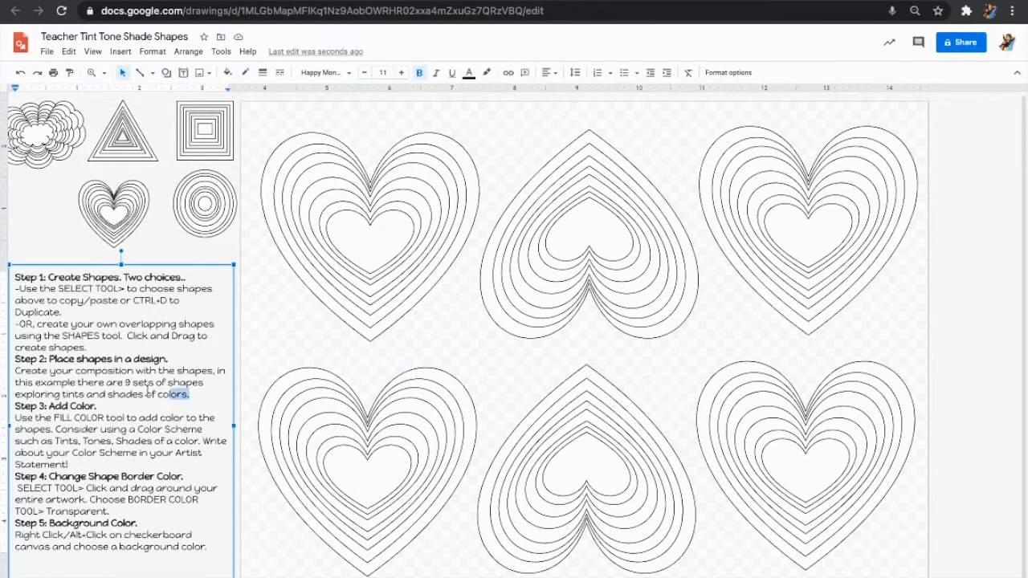
drag(190, 395, 2, 365)
drag(77, 465, 4, 412)
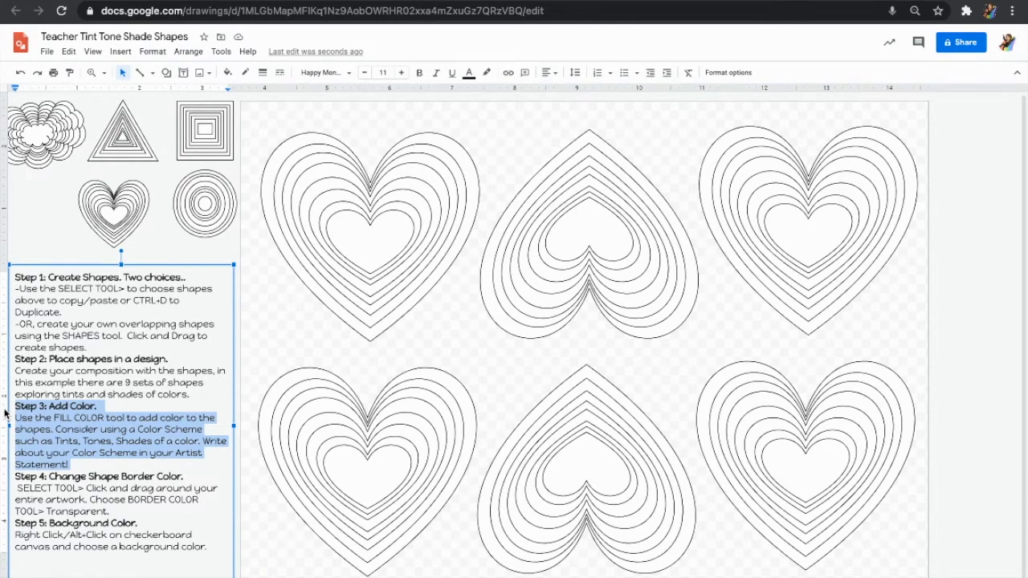
click(272, 318)
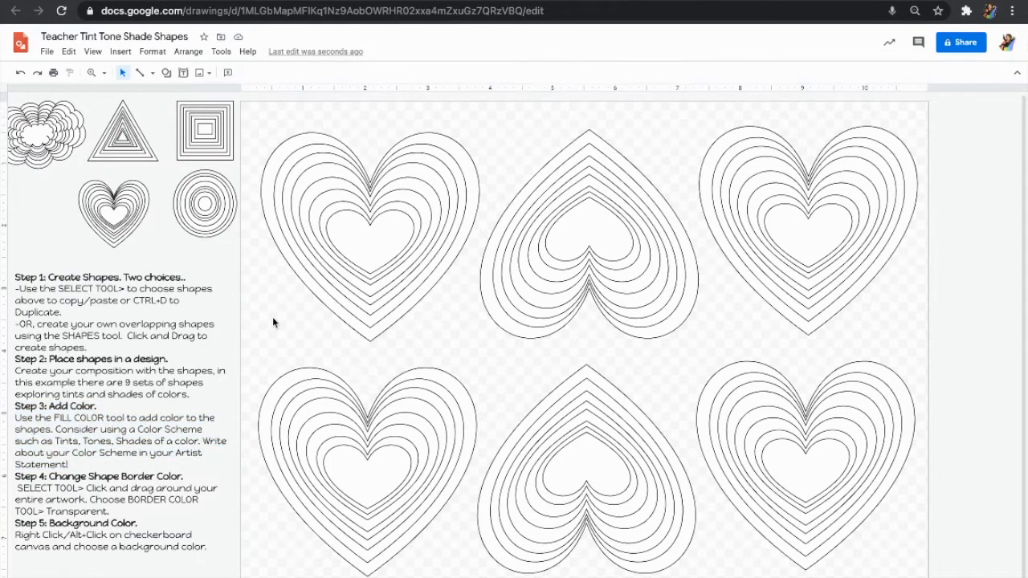
- Fill the innermost heart of the upper-left set with the very light red custom color #f2dfdfff
click(364, 245)
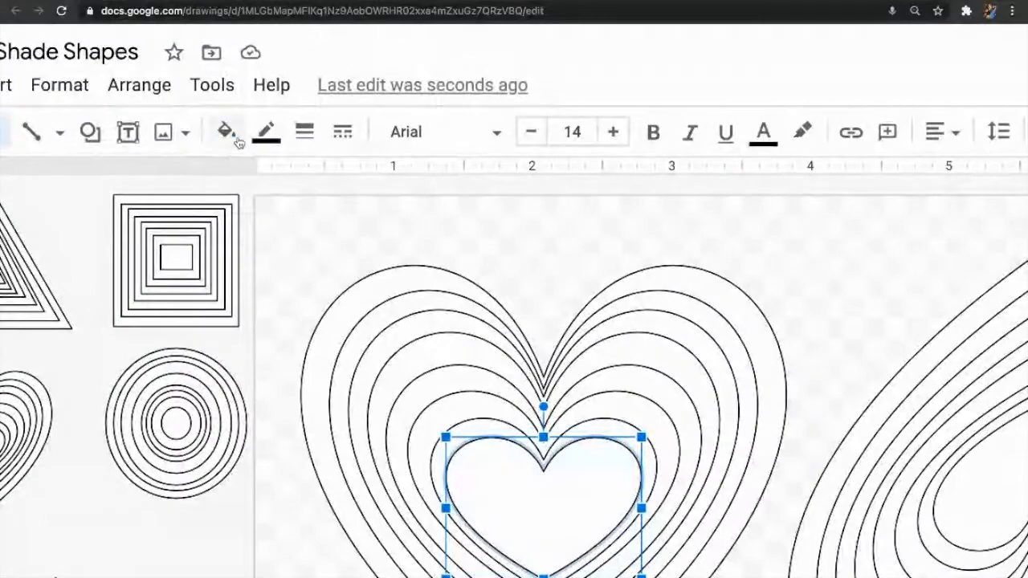
click(228, 73)
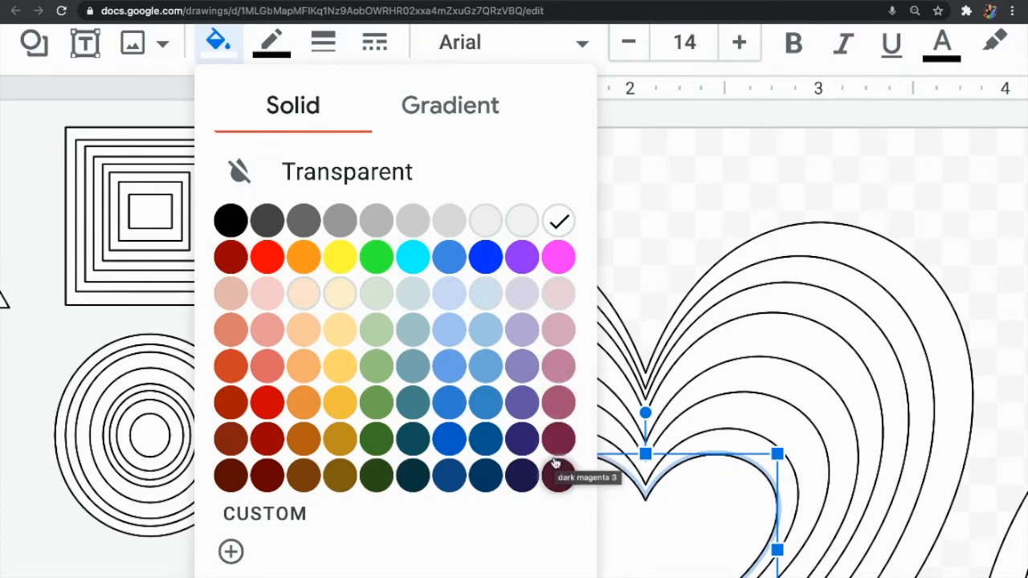
click(231, 553)
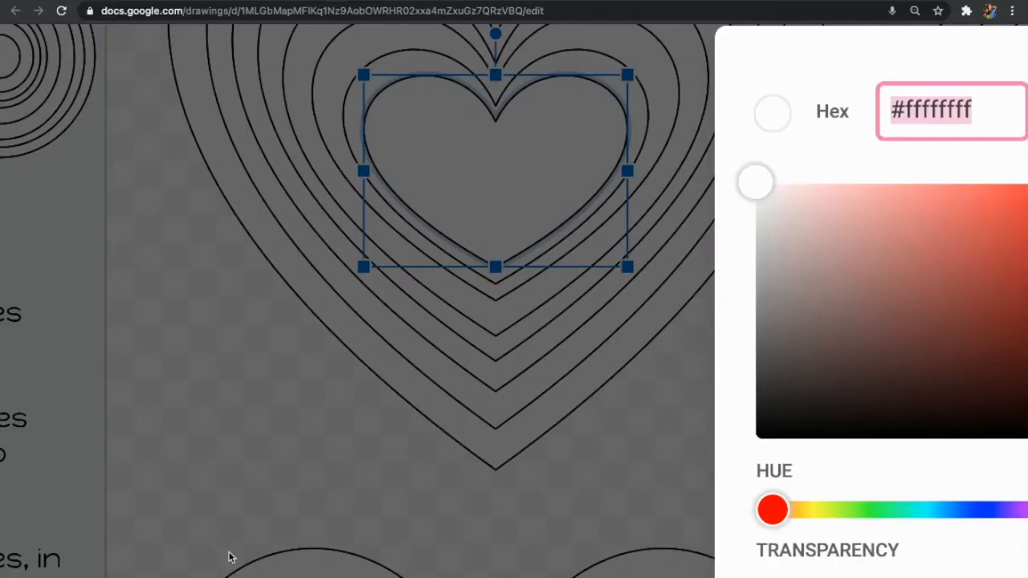
scroll(726, 433, right, 3)
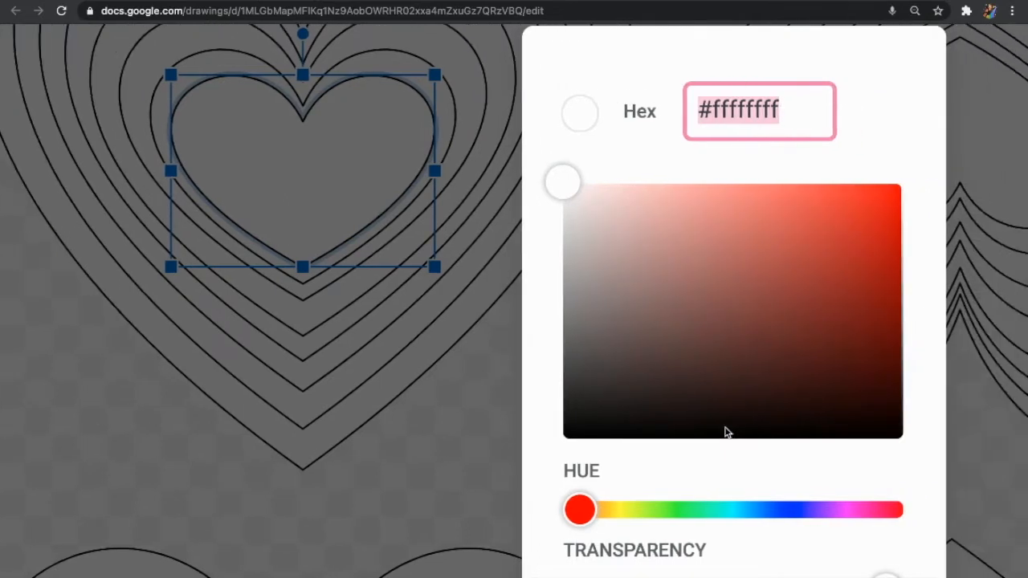
drag(606, 512, 636, 515)
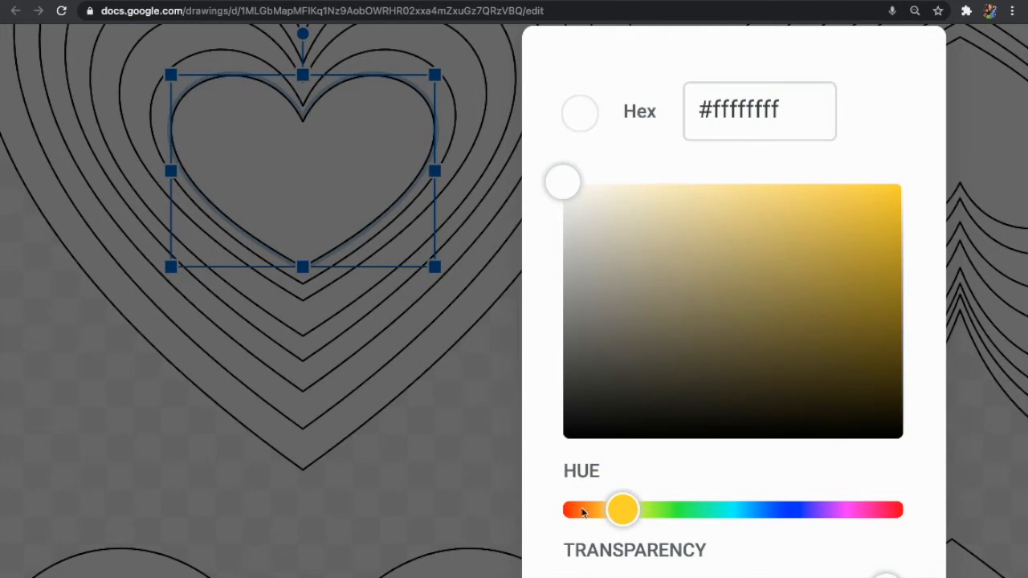
click(568, 515)
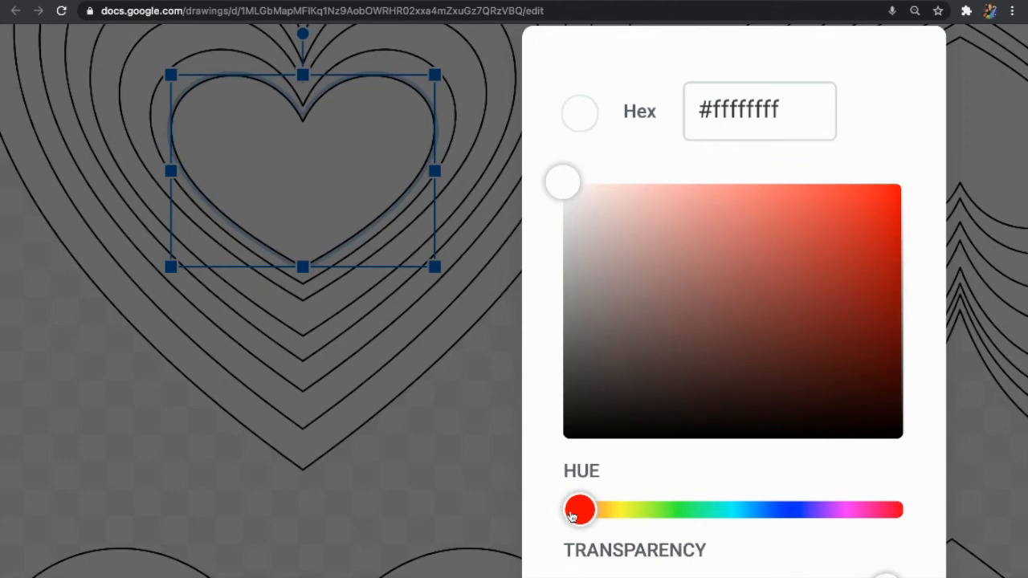
drag(565, 184, 591, 200)
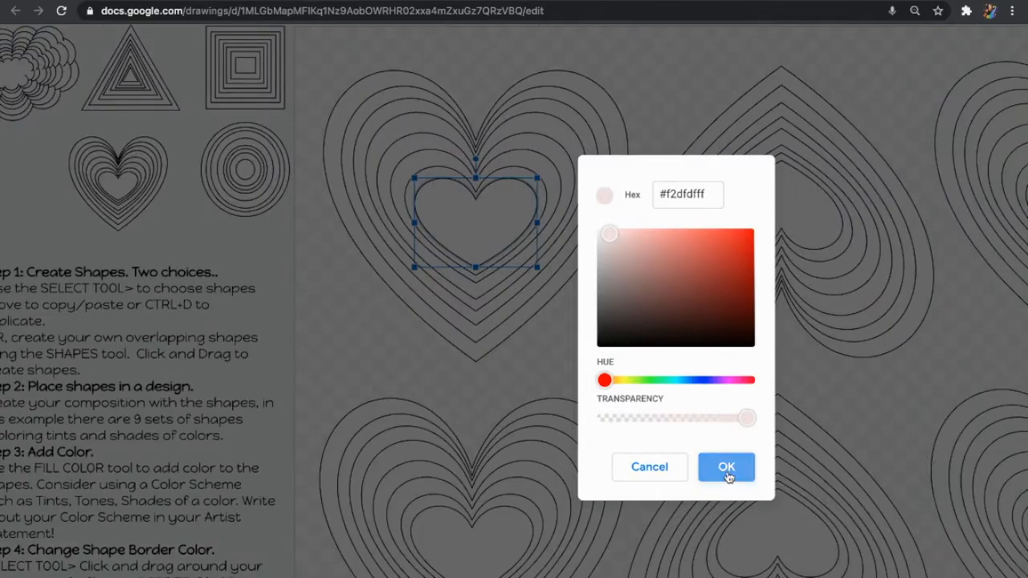
click(725, 468)
- Fill the second heart from the center of the upper-left set with a slightly darker custom dusty pink
click(546, 295)
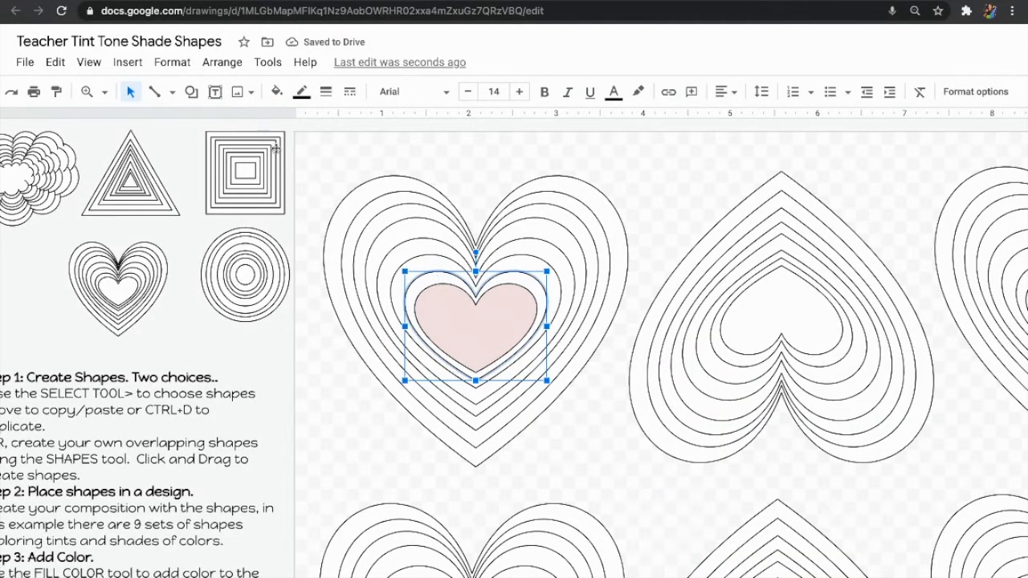
click(280, 102)
click(283, 329)
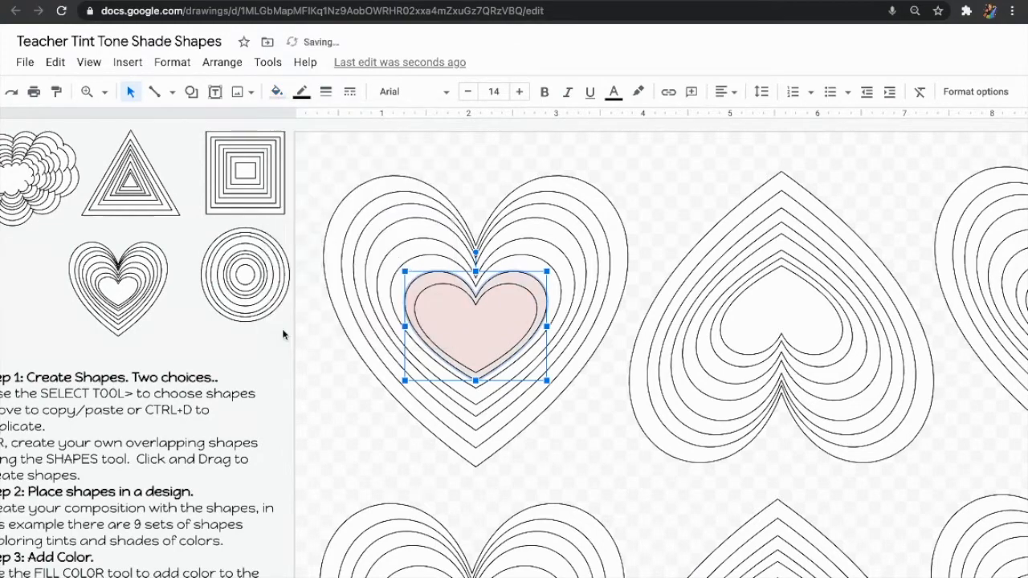
click(278, 91)
click(299, 331)
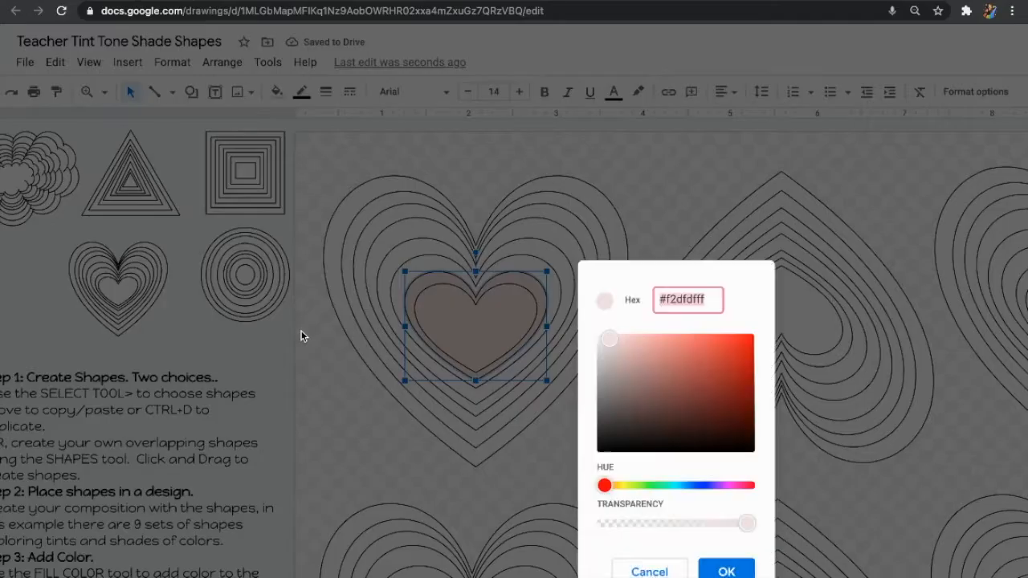
drag(612, 347, 629, 350)
click(715, 566)
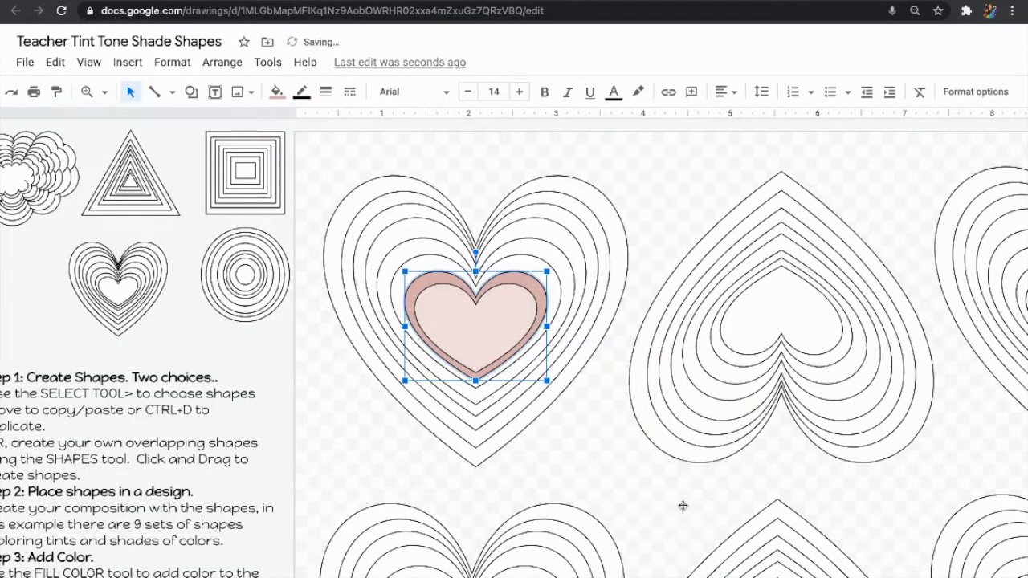
- Fill the third heart from the center of the upper-left set with the custom color #c78d8dff
click(562, 289)
click(275, 94)
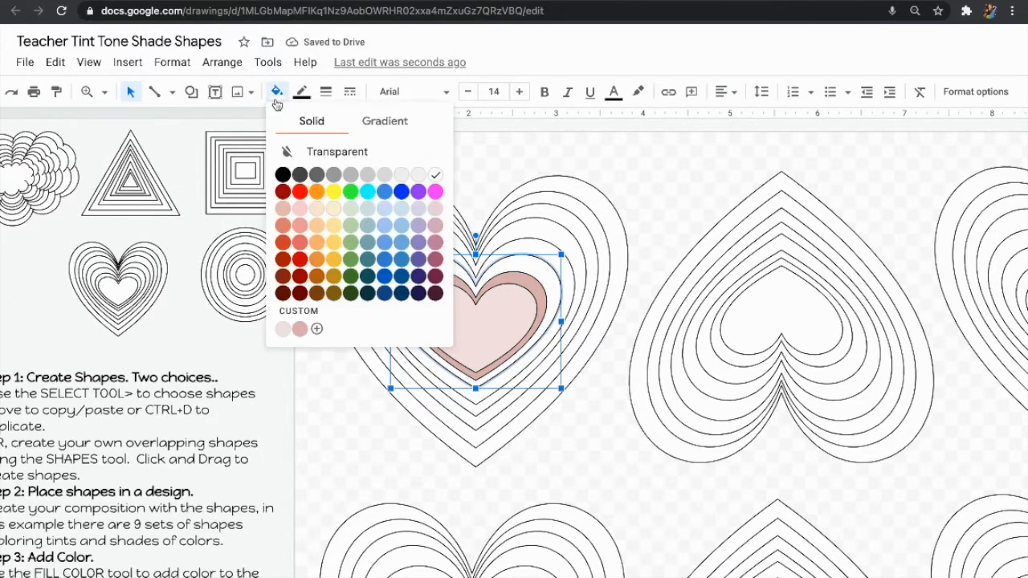
click(298, 328)
click(277, 92)
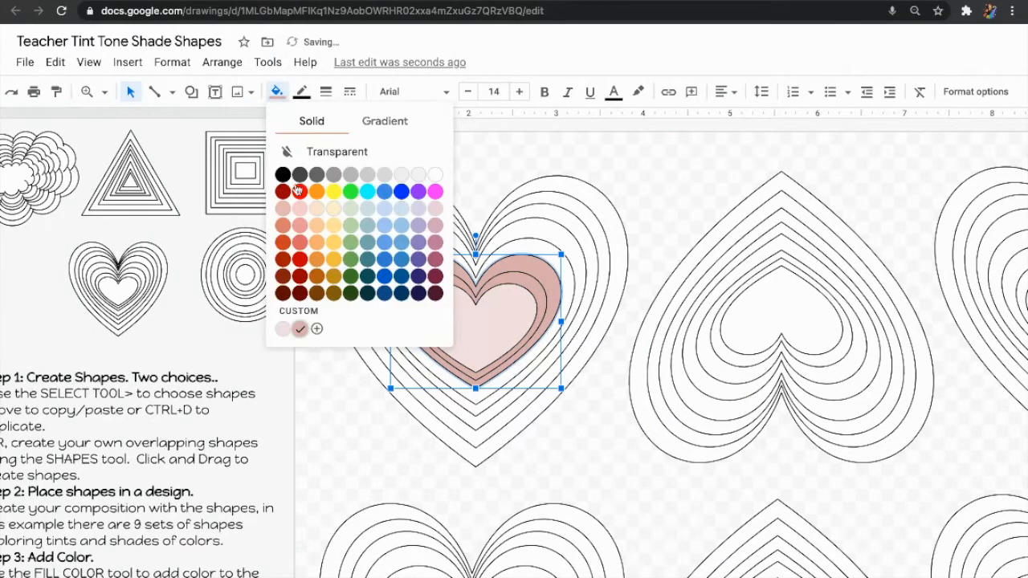
click(318, 328)
drag(631, 358, 642, 363)
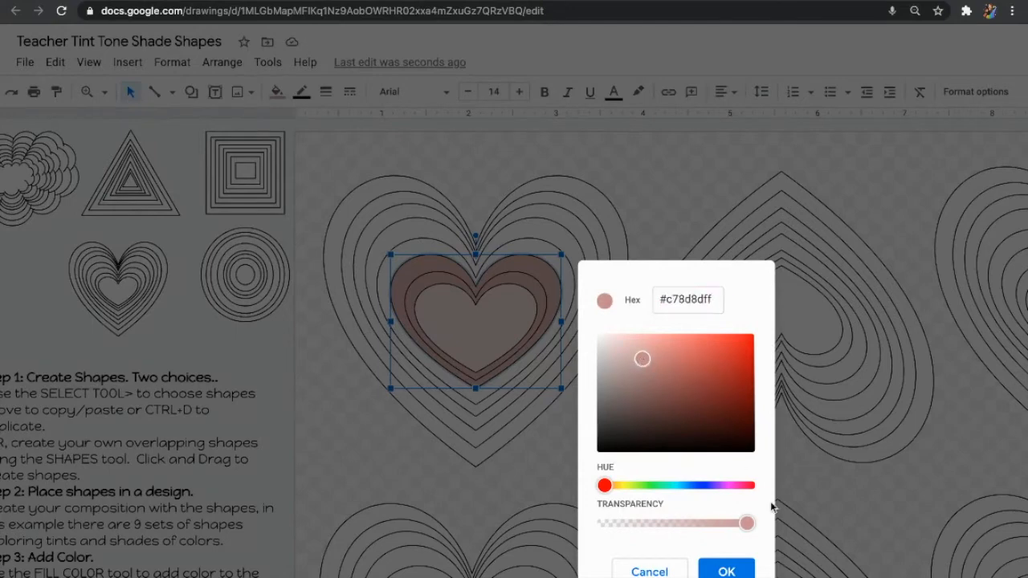
click(726, 571)
- Fill the fourth heart from the center with a custom muted red one step darker than the third heart's color
click(567, 278)
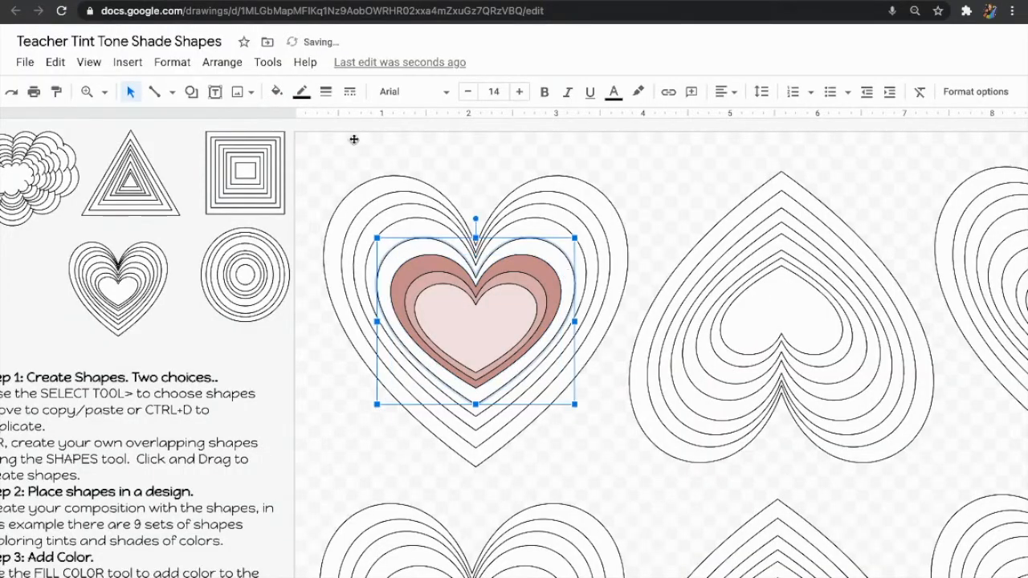
click(278, 92)
click(316, 329)
click(278, 91)
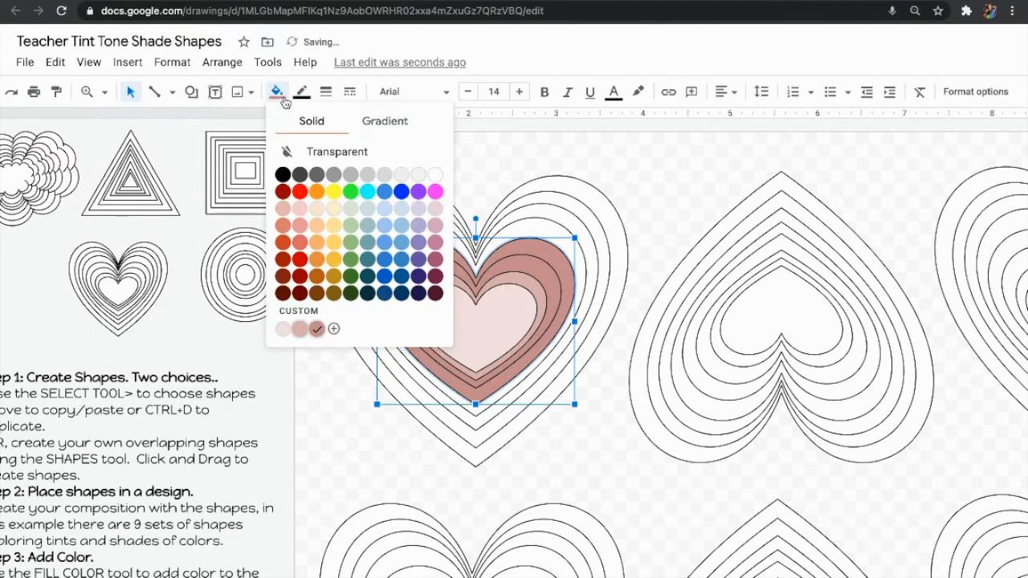
click(333, 328)
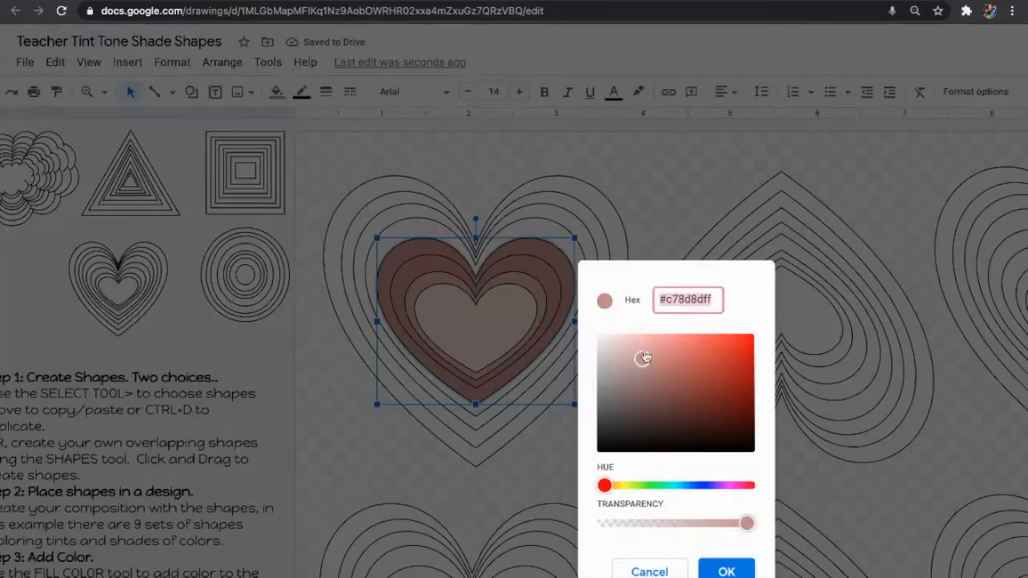
drag(647, 366, 660, 372)
click(726, 570)
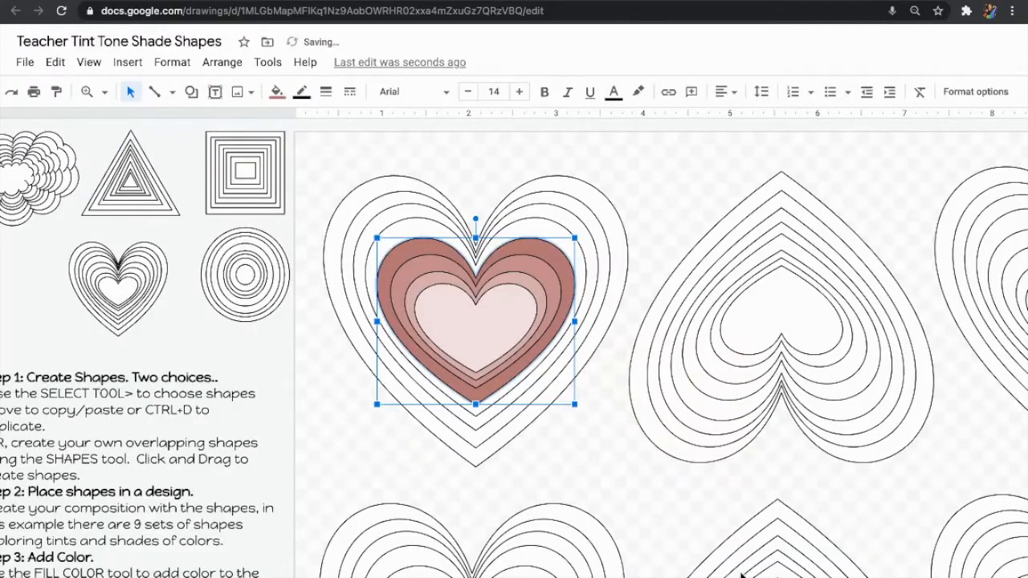
- Fill the fifth heart from the center with a custom muted red one step darker than the fourth heart's color
click(537, 227)
click(276, 91)
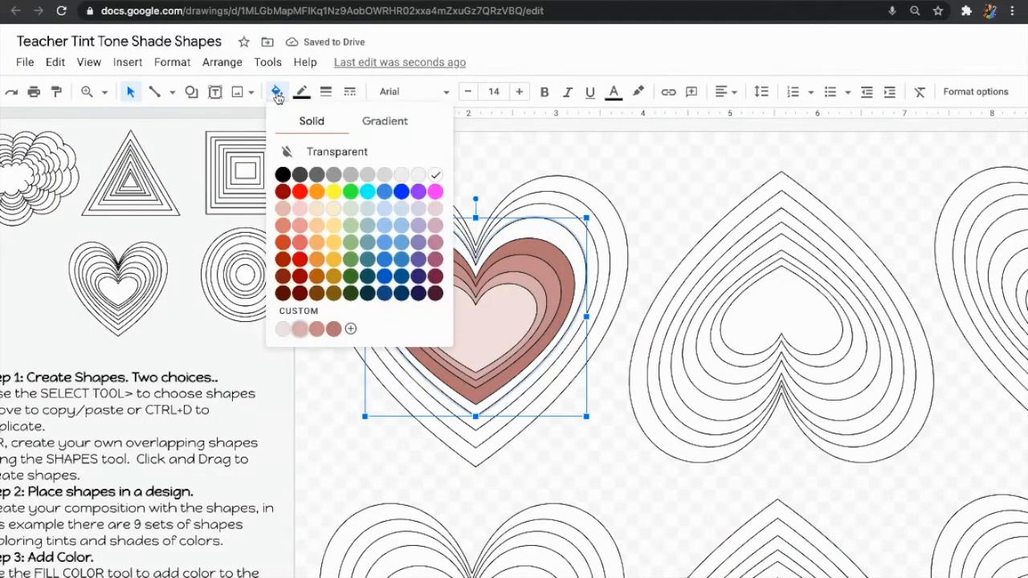
click(343, 324)
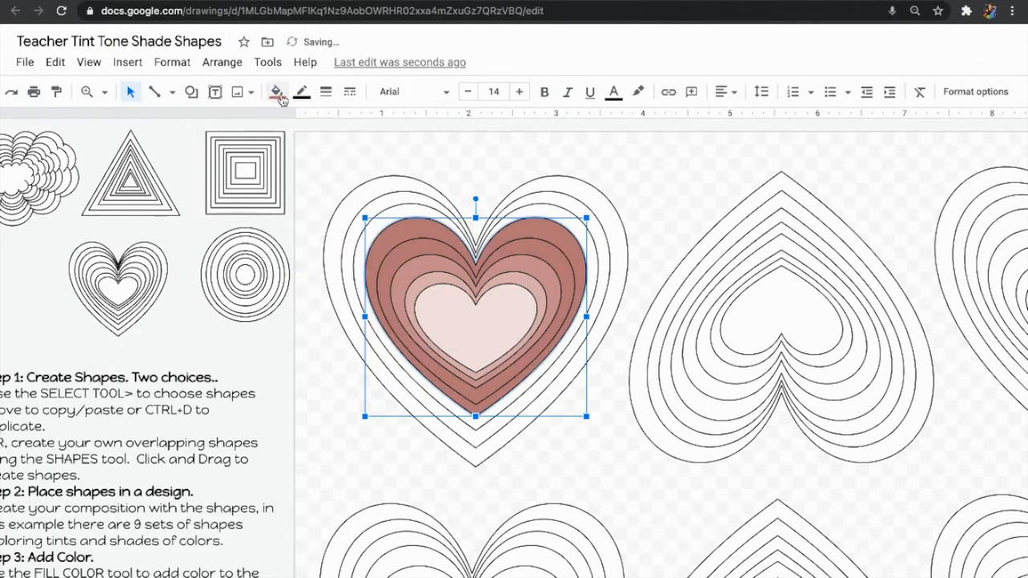
click(276, 92)
click(351, 329)
drag(655, 367, 667, 377)
click(751, 573)
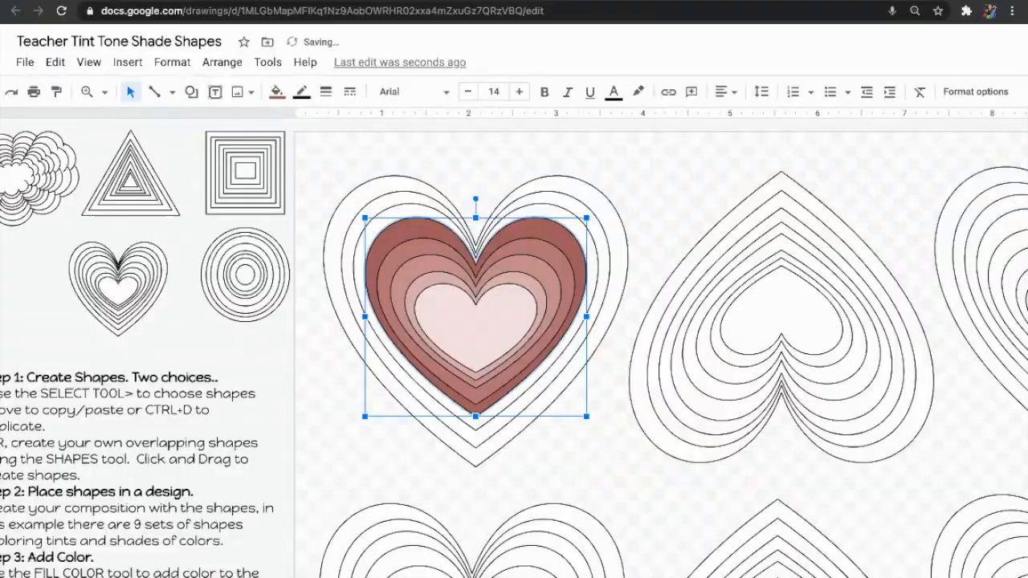
click(281, 95)
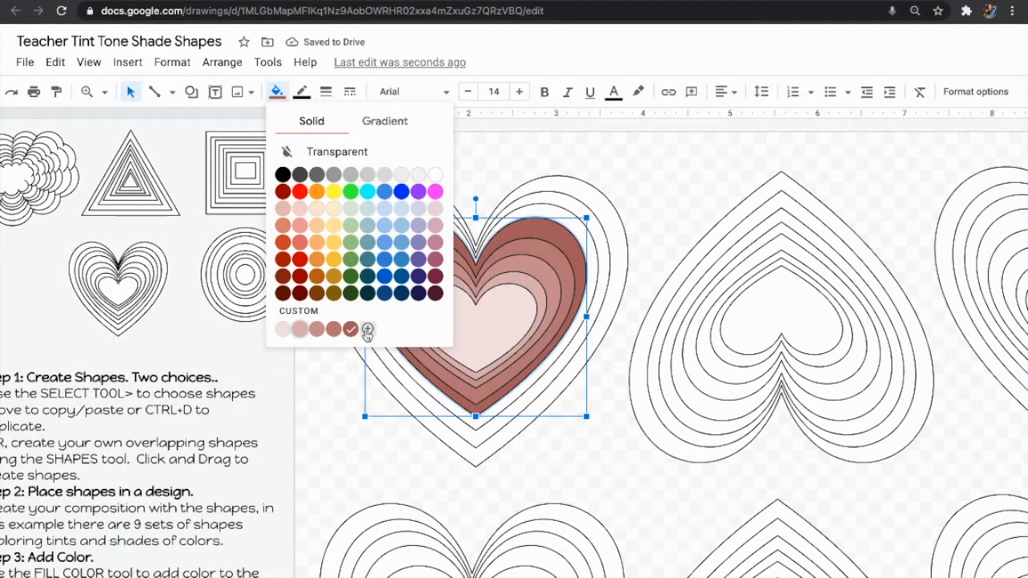
- Fill the sixth heart from the center with a deeper custom brick red, darker than the fifth heart's color
click(559, 211)
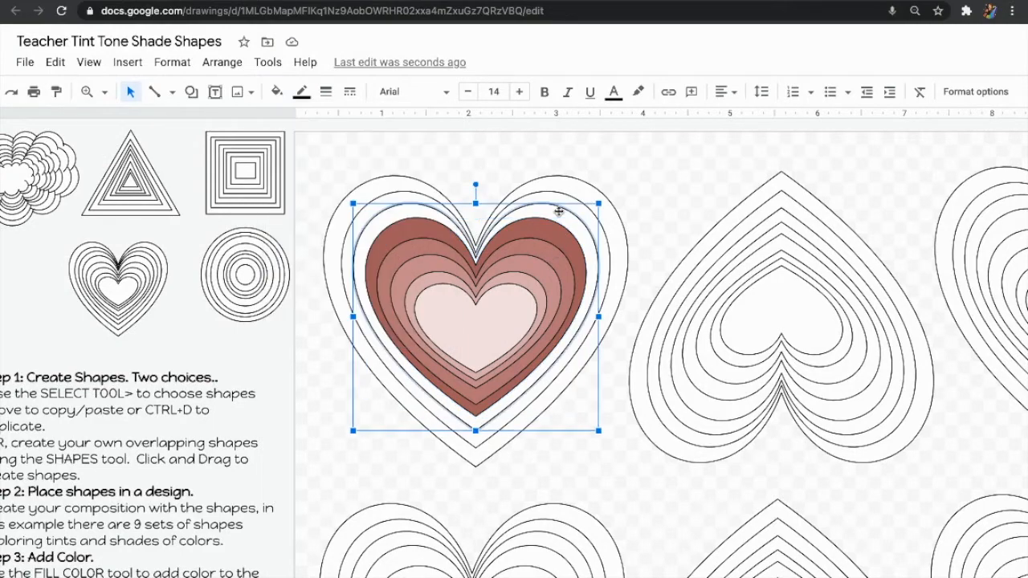
click(276, 92)
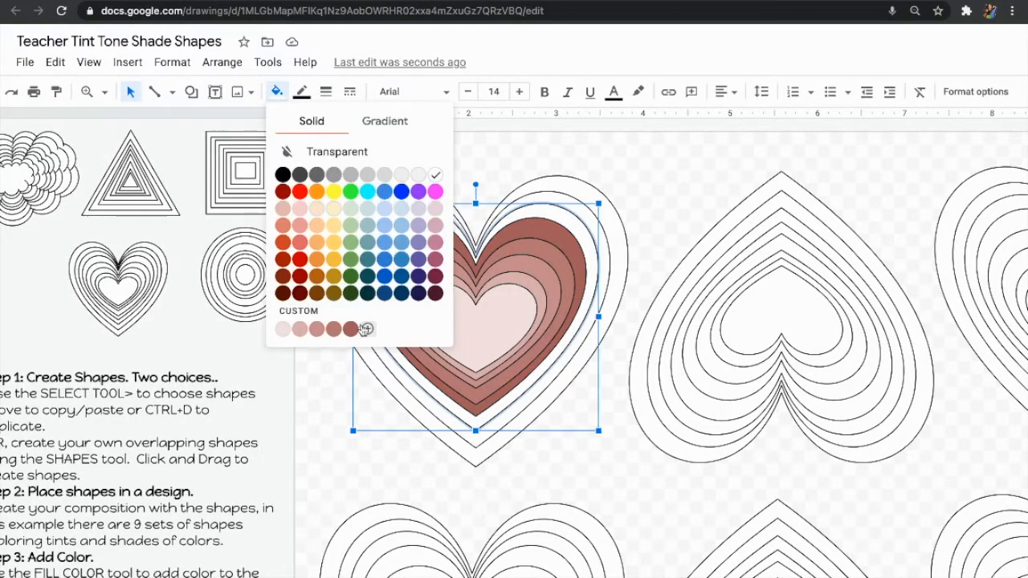
click(354, 327)
click(276, 92)
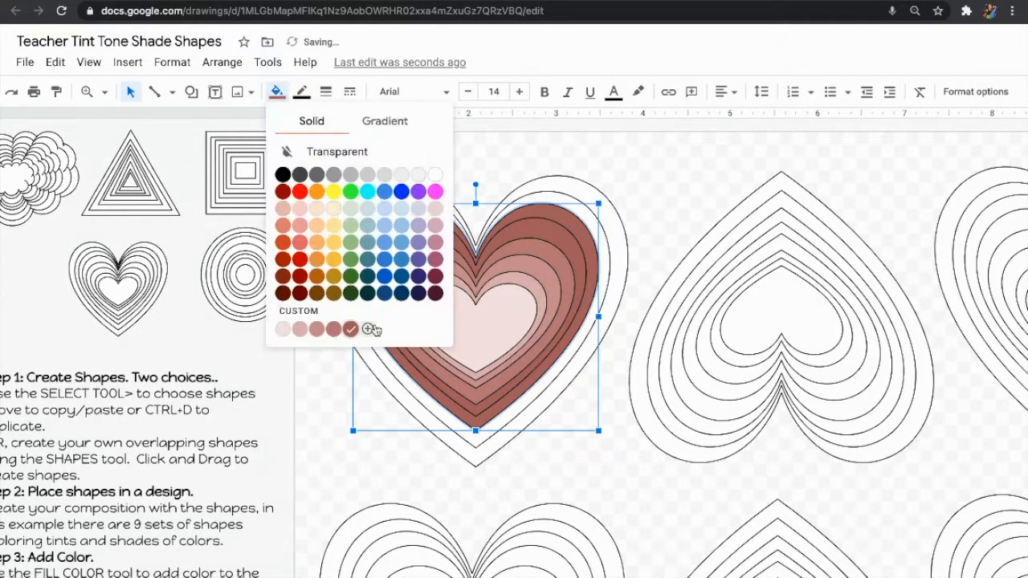
click(372, 330)
drag(668, 376, 685, 385)
click(726, 572)
- Fill the seventh heart from the center of the upper-left set with a custom dark red one step darker than the sixth heart's color
click(603, 252)
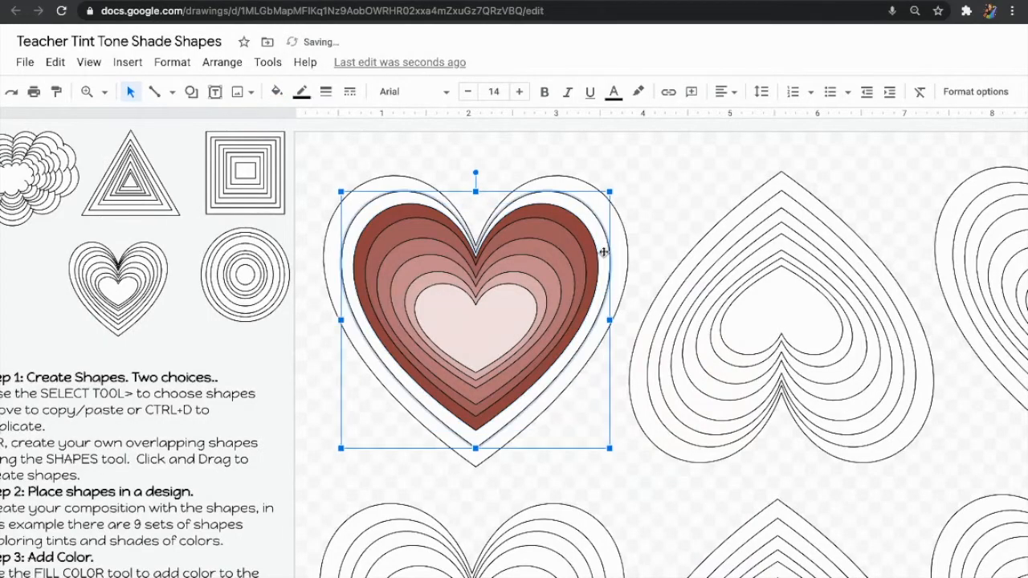
click(276, 92)
click(371, 329)
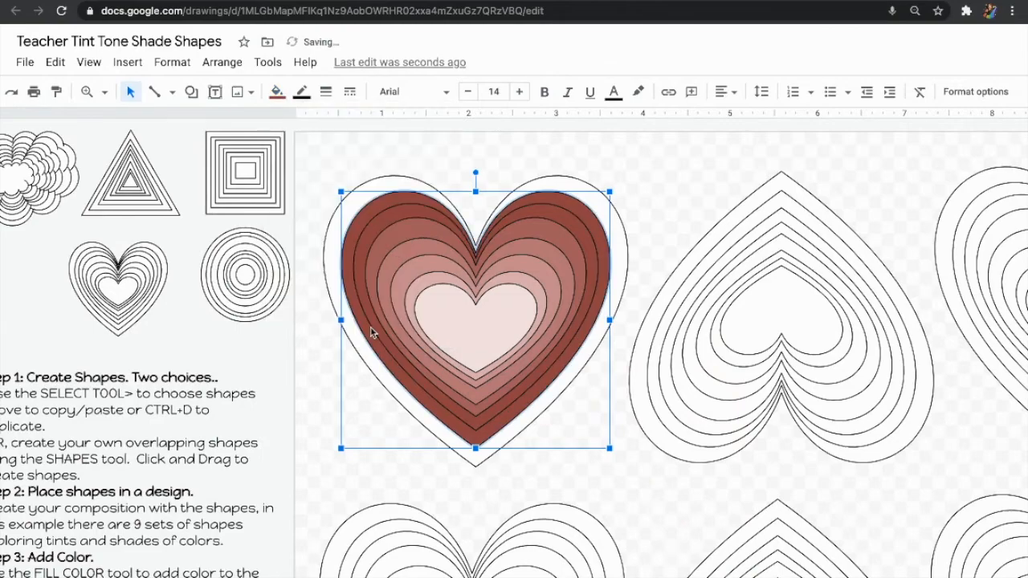
click(277, 91)
click(385, 329)
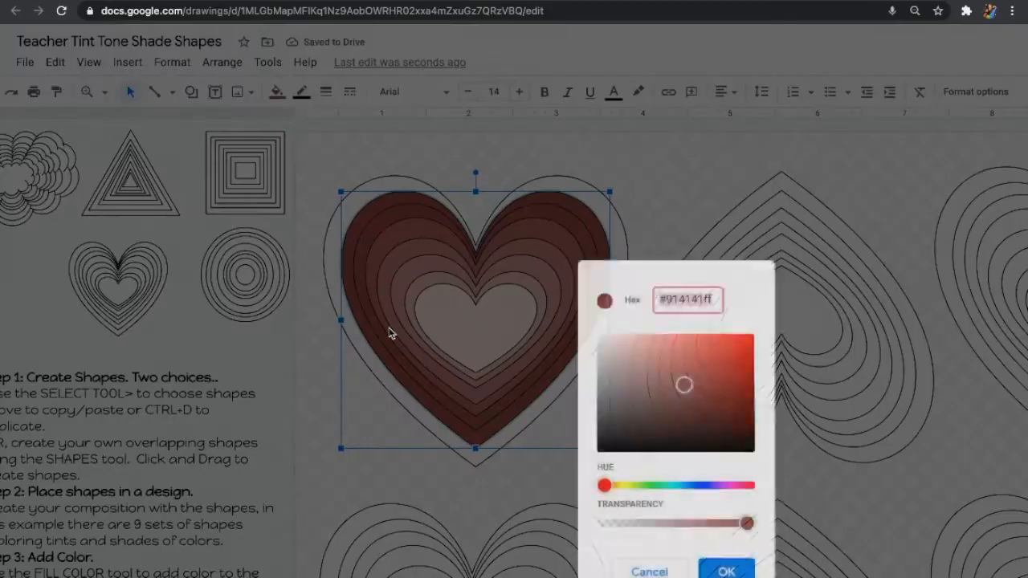
drag(684, 386, 701, 393)
click(747, 574)
- Fill the outermost heart of the upper-left set with the custom deep red #611414ff
click(630, 272)
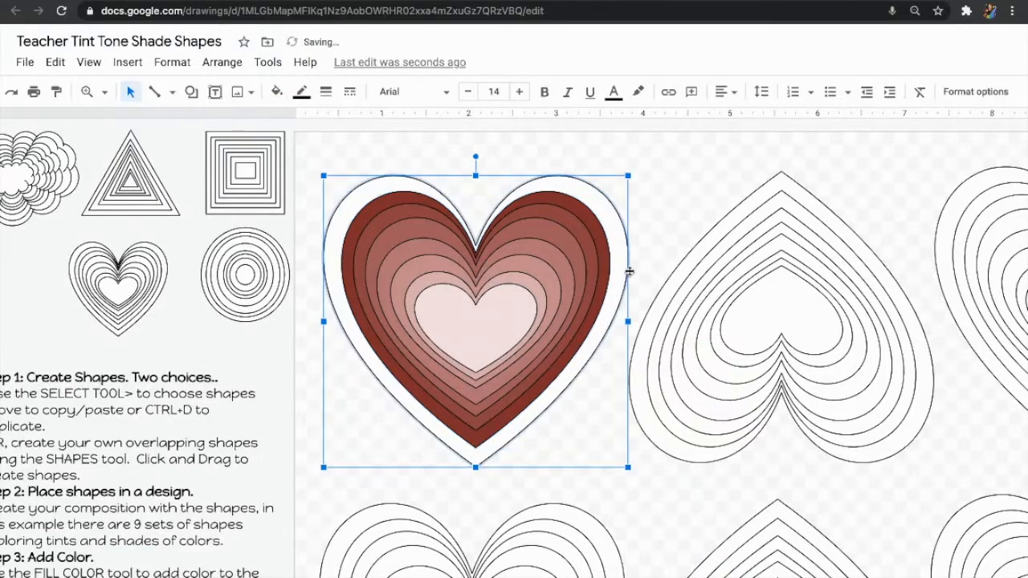
click(276, 91)
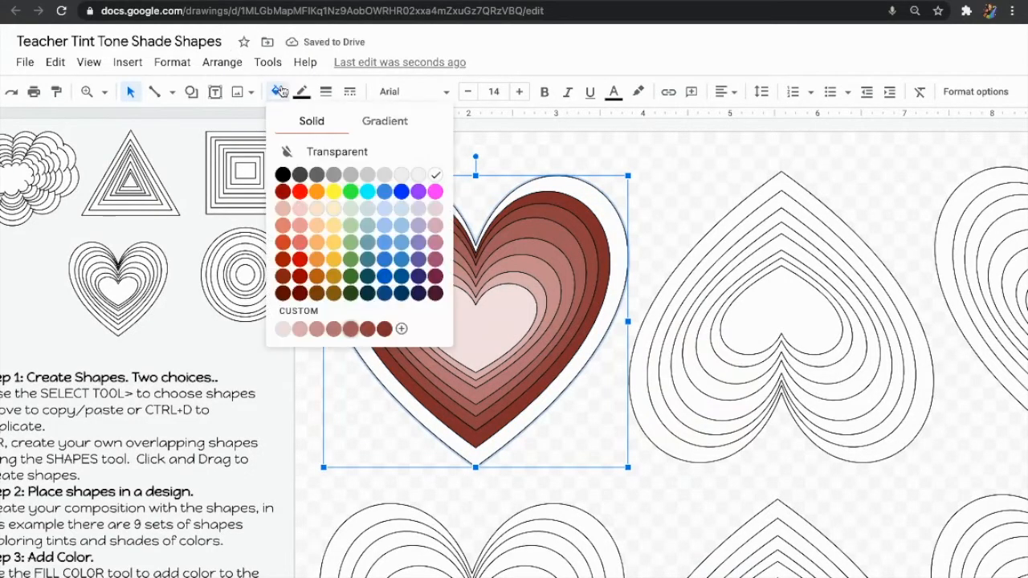
click(389, 330)
click(276, 92)
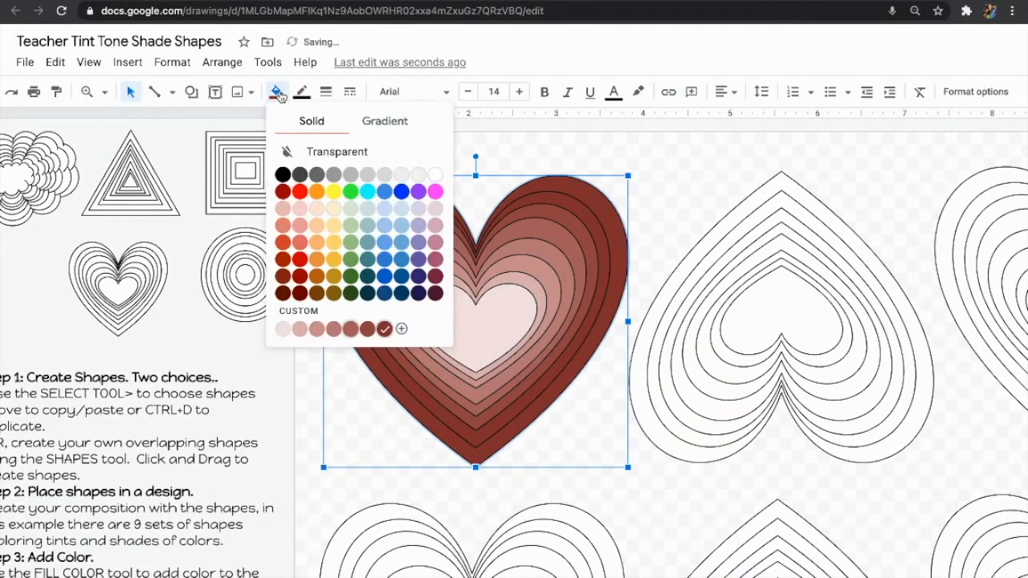
click(402, 328)
drag(700, 393, 722, 406)
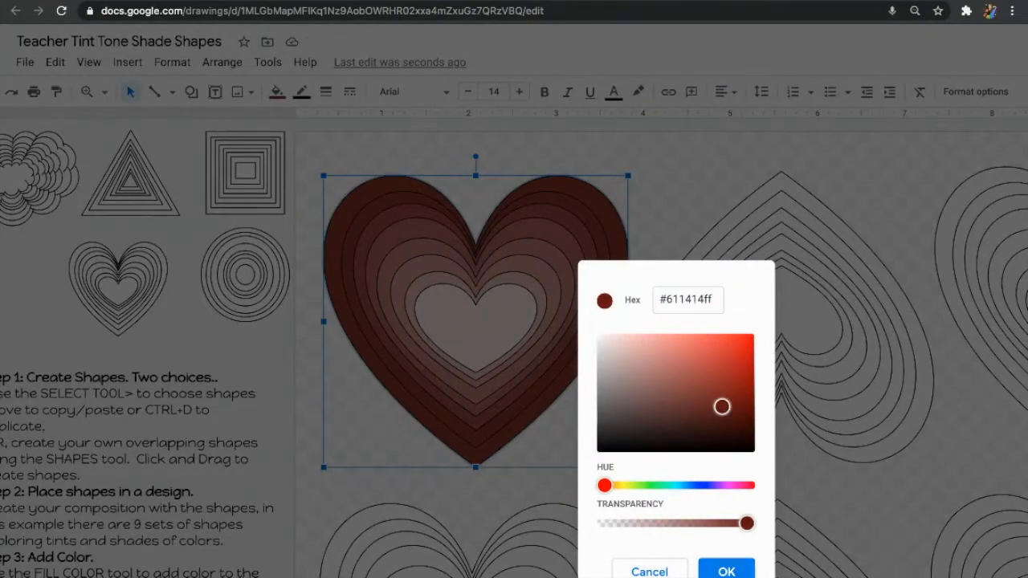
key(Return)
- Fill the center hearts of the five uncolored sets together with the lightest custom pink used in the upper-left set's center
scroll(758, 405, right, 2)
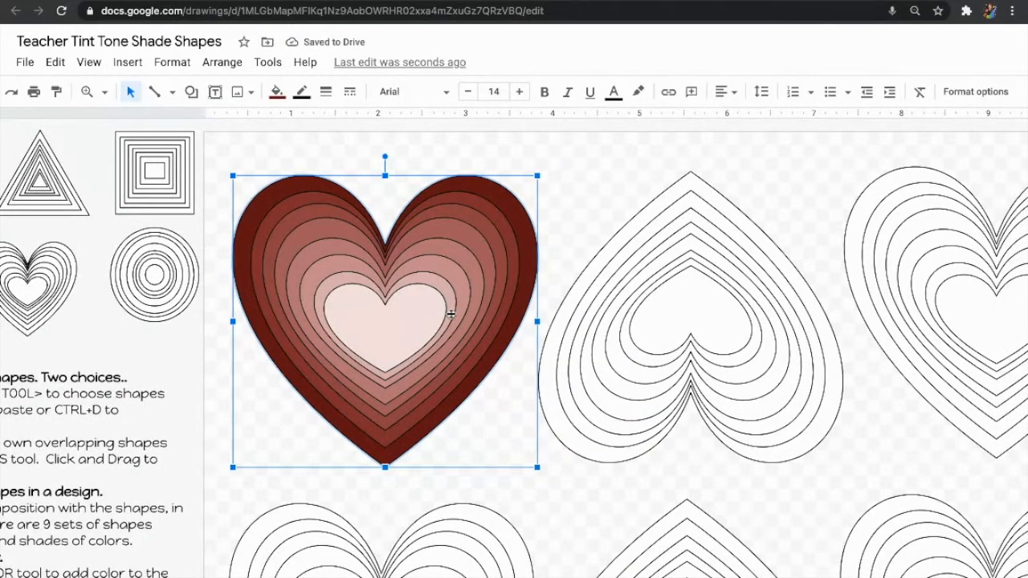
click(673, 327)
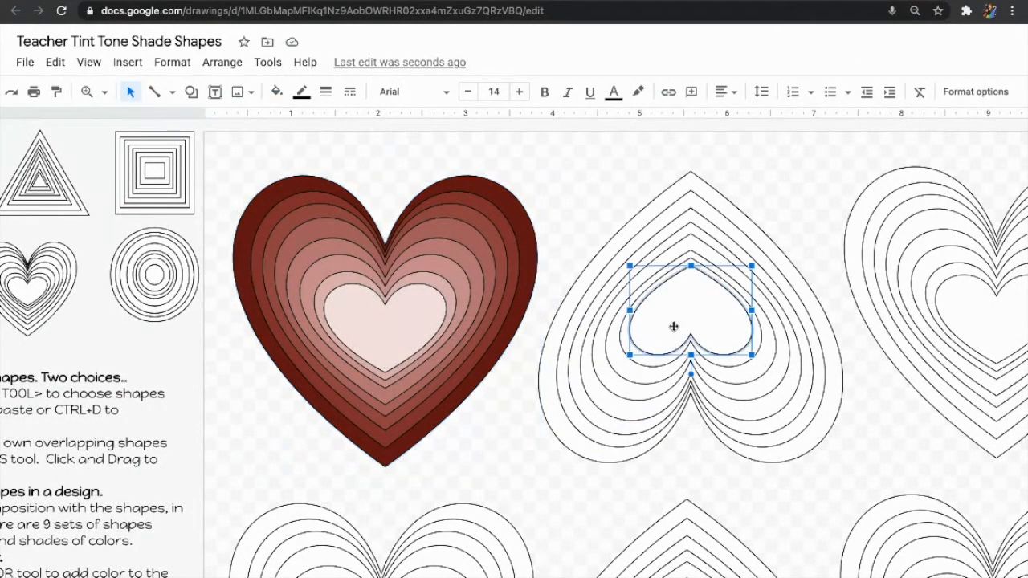
click(276, 91)
scroll(332, 270, down, 4)
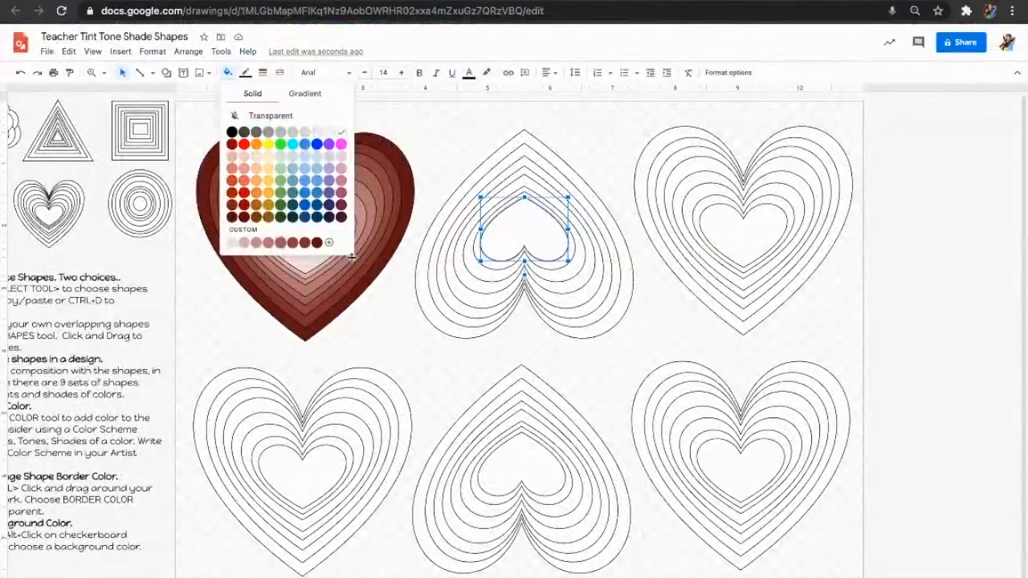
shift+click(706, 238)
shift+click(738, 468)
shift+click(525, 482)
shift+click(310, 477)
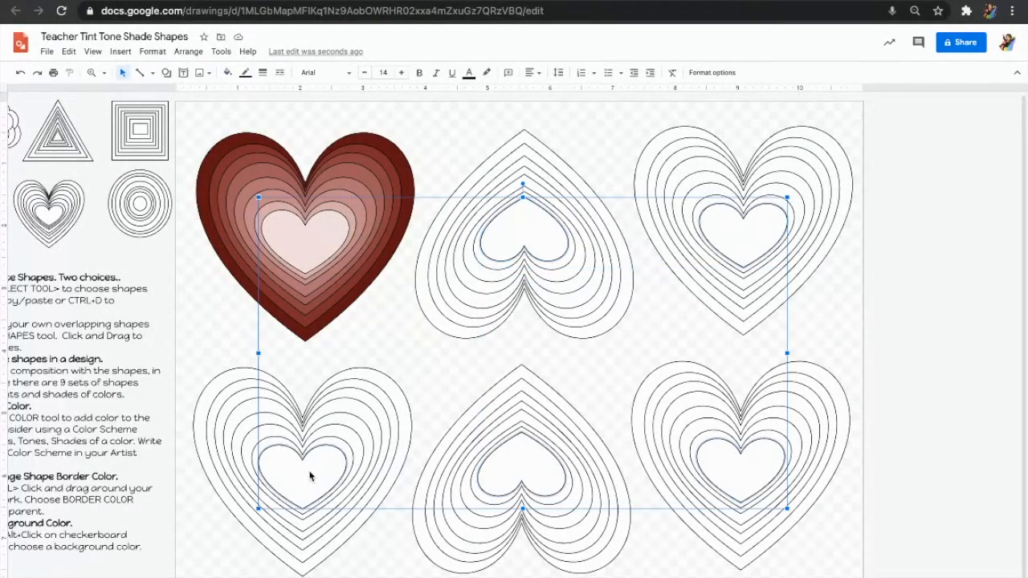
click(229, 73)
click(231, 239)
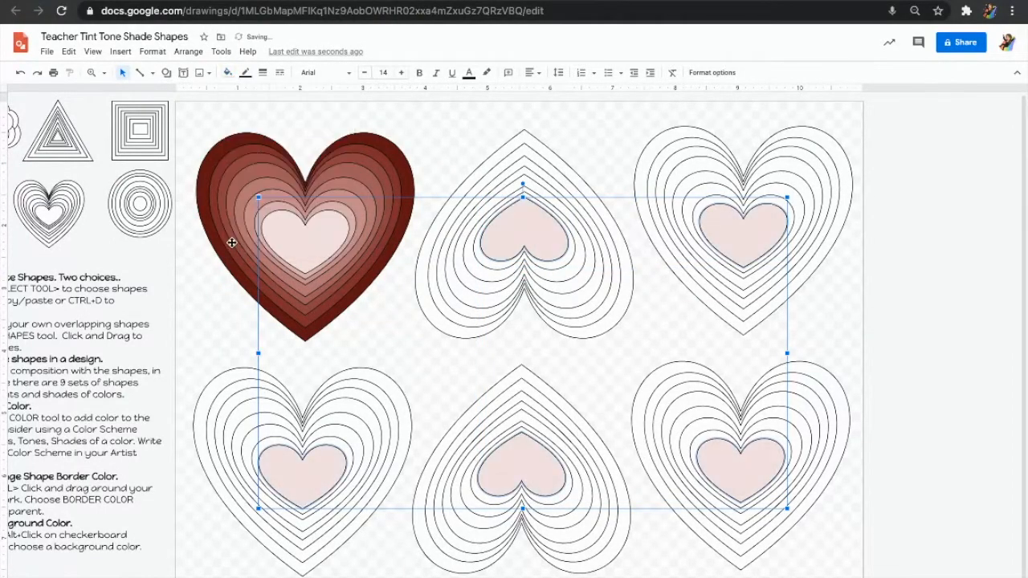
- Fill the second heart from the center in the same five sets with the second-lightest custom pink, then clear the selection
scroll(483, 208, up, 5)
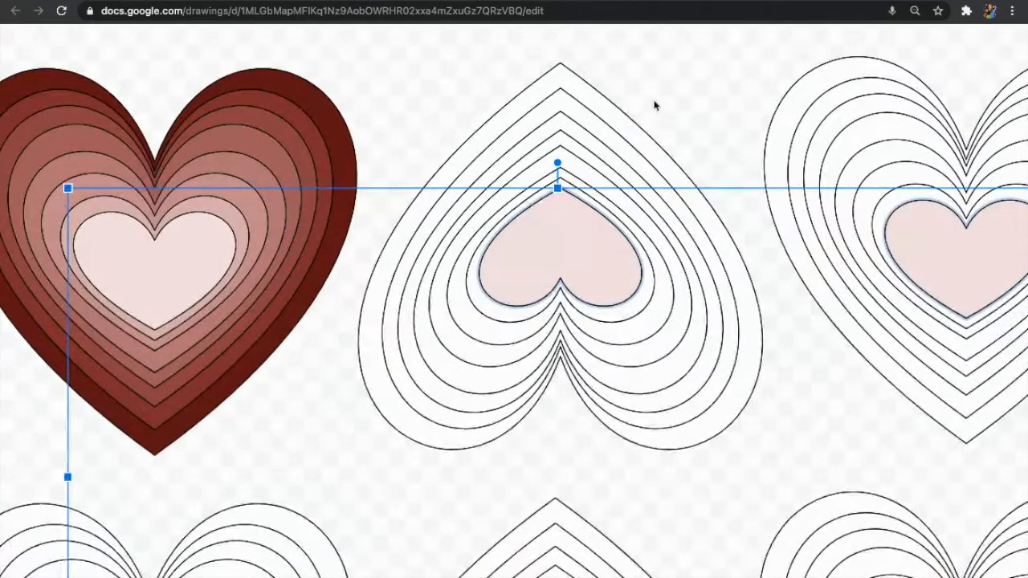
click(655, 106)
scroll(655, 106, right, 1)
scroll(654, 105, down, 1)
scroll(654, 105, right, 1)
click(565, 249)
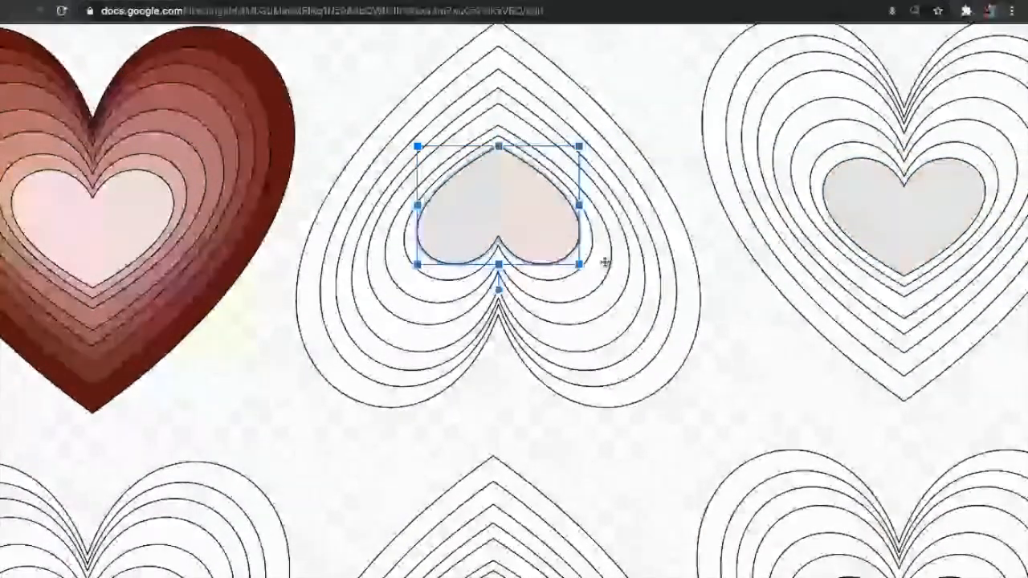
shift+click(845, 154)
scroll(849, 292, down, 4)
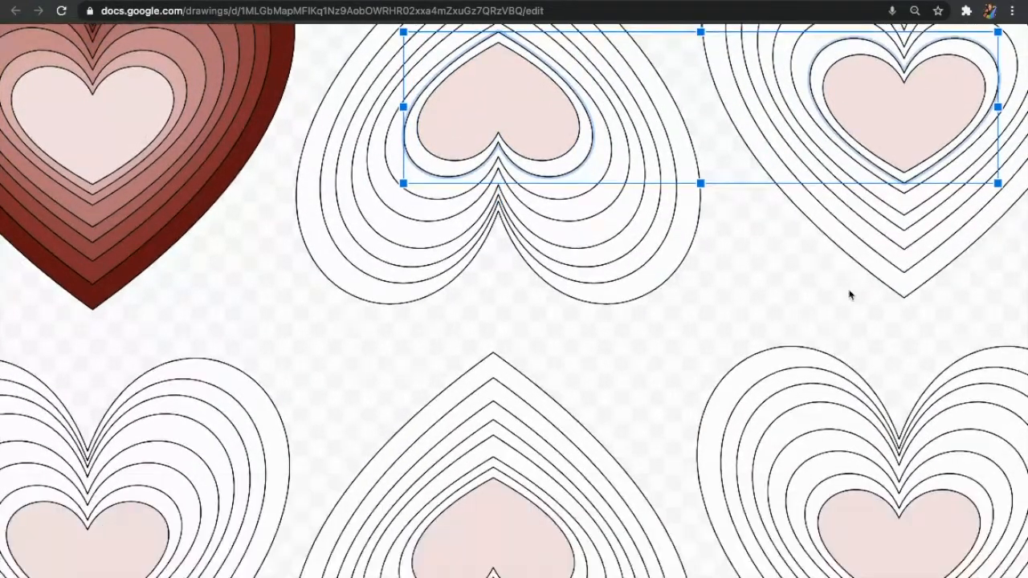
shift+click(820, 456)
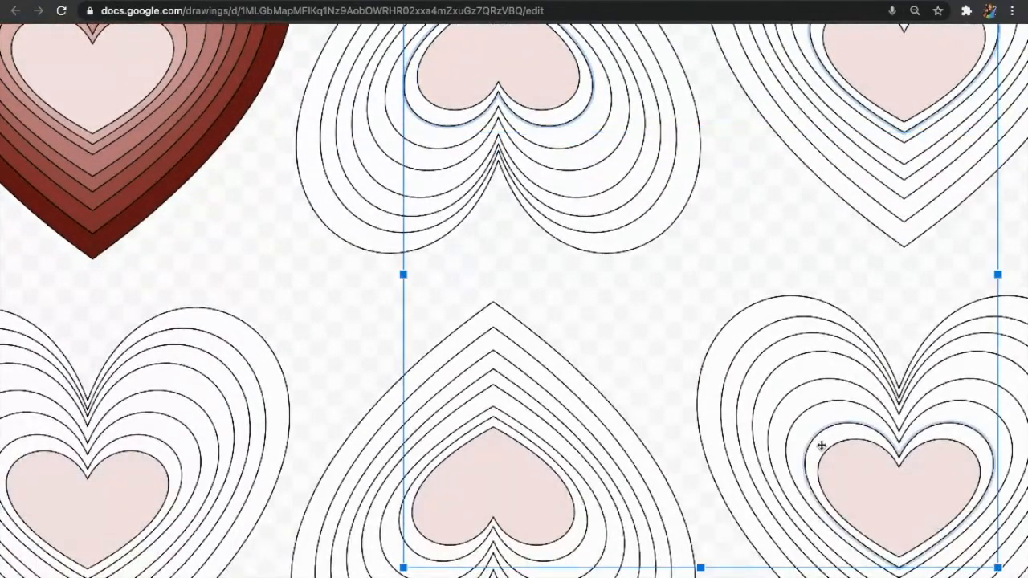
shift+click(578, 529)
shift+click(167, 451)
scroll(150, 463, down, 5)
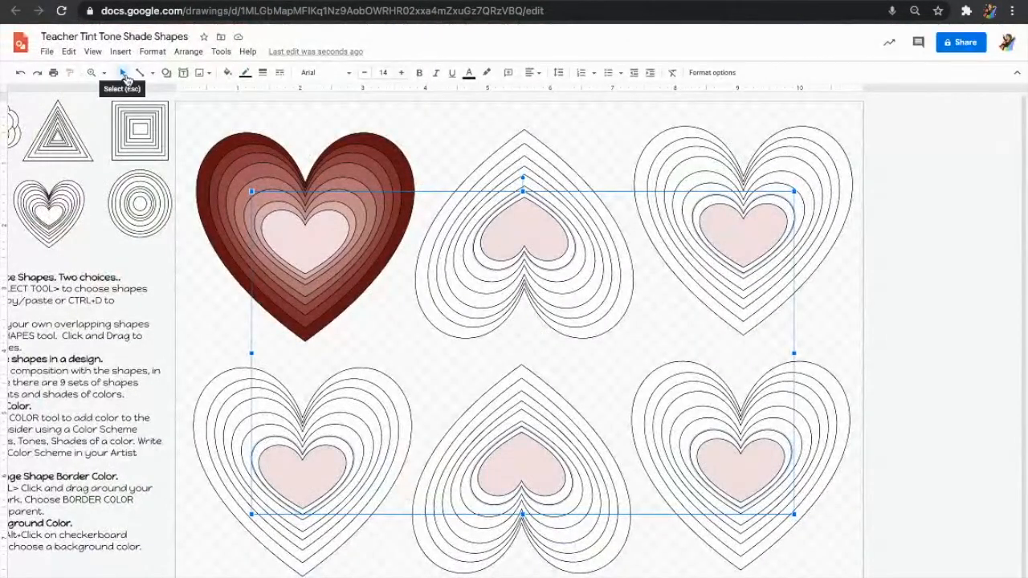
click(227, 72)
click(245, 244)
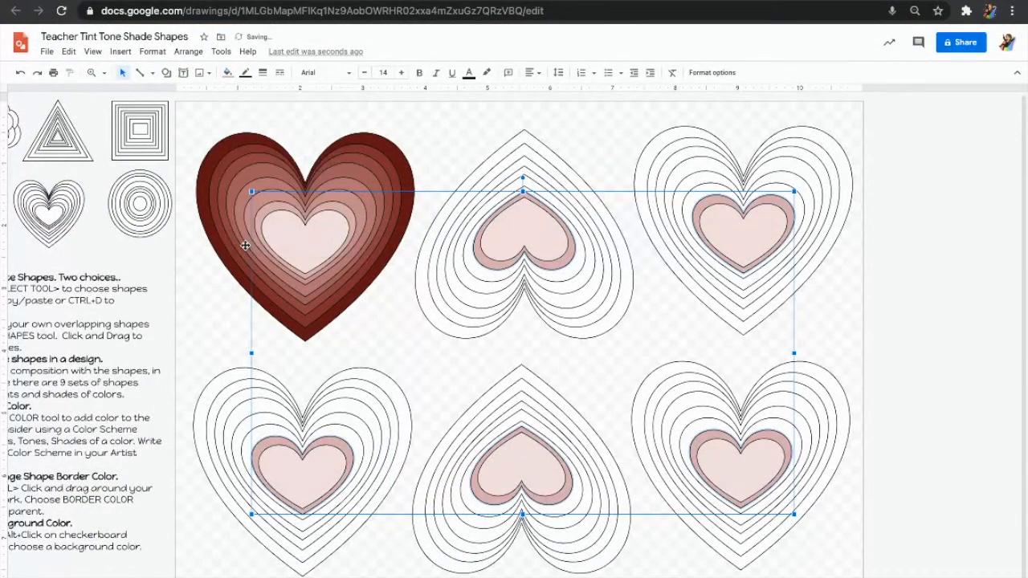
click(423, 380)
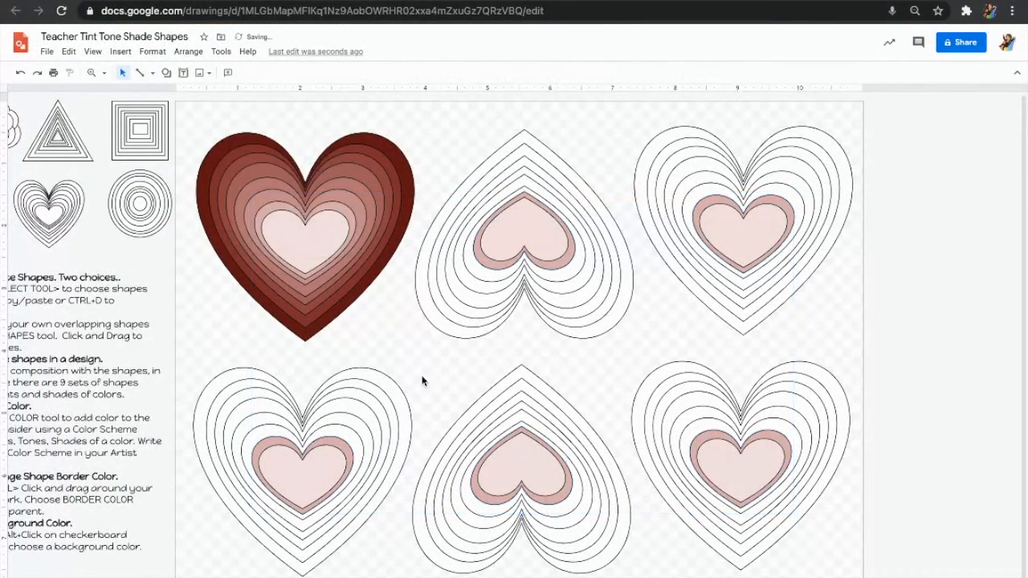
- Fill the third heart from the center in all five sets with the third-lightest custom red and clear the selection
click(478, 272)
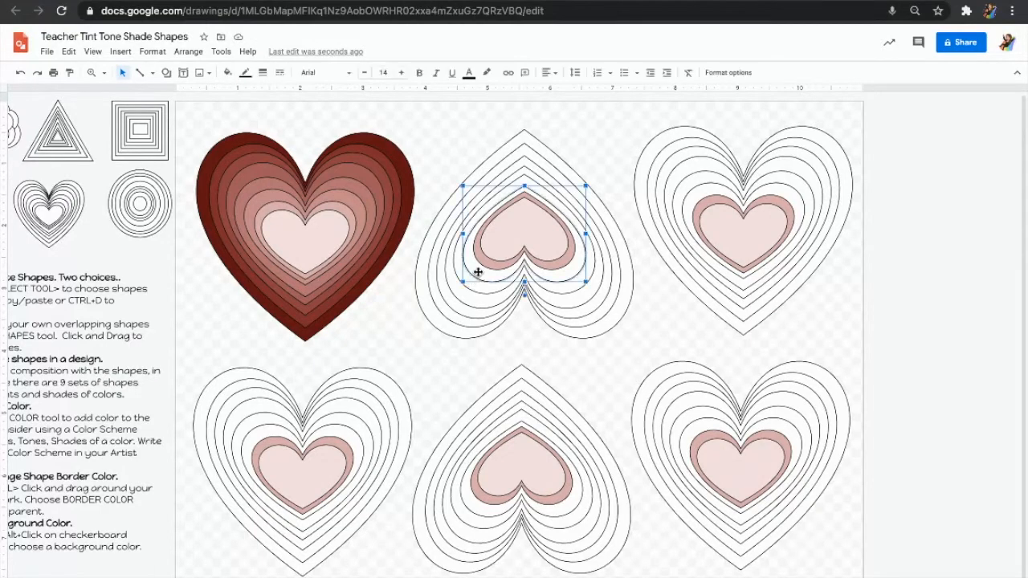
shift+click(690, 197)
shift+click(690, 436)
shift+click(578, 491)
shift+click(360, 450)
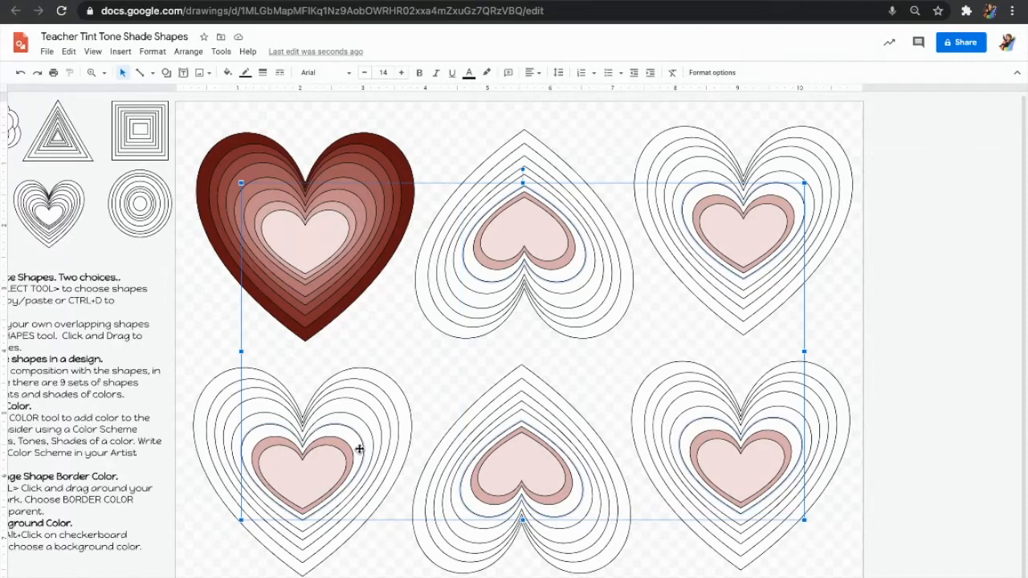
click(227, 73)
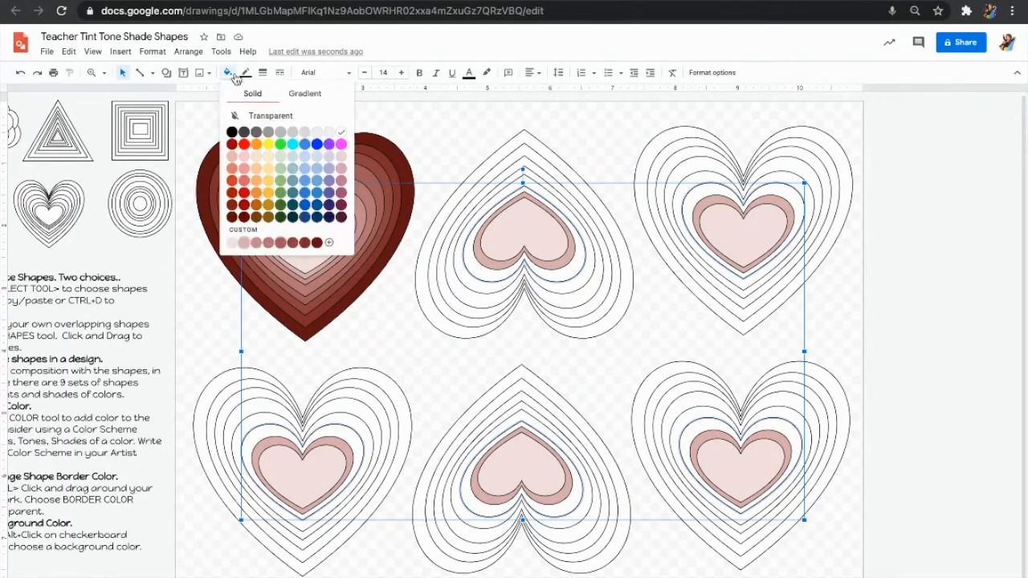
click(257, 247)
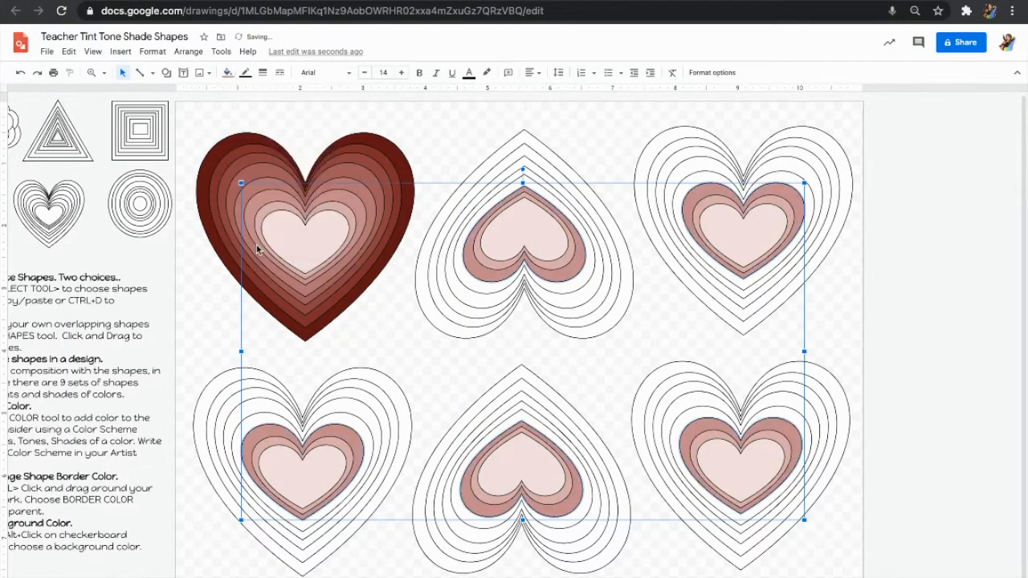
click(604, 159)
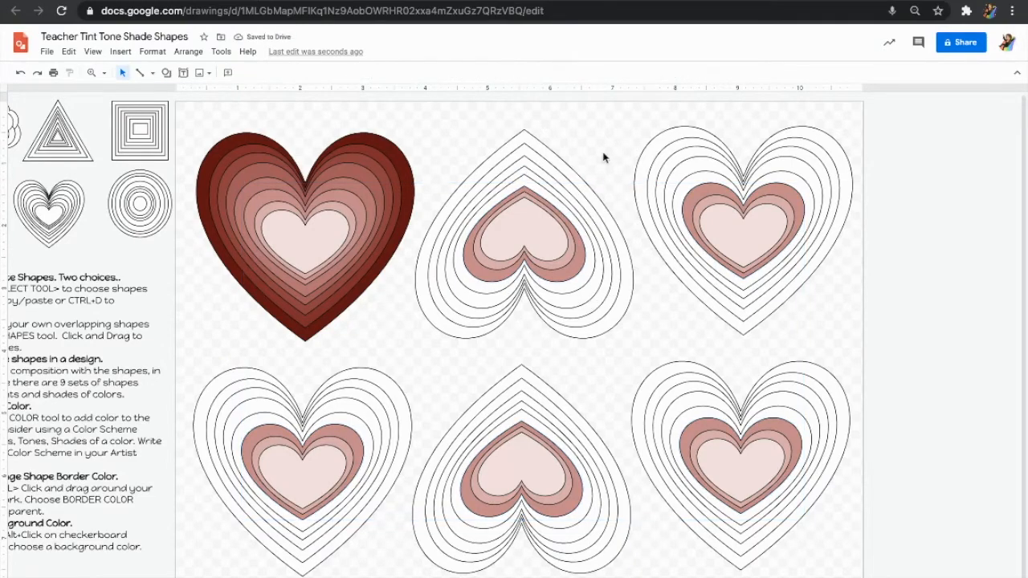
- Fill the fourth heart from the center in all five sets with the fourth custom muted red and clear the selection
click(575, 288)
shift+click(710, 265)
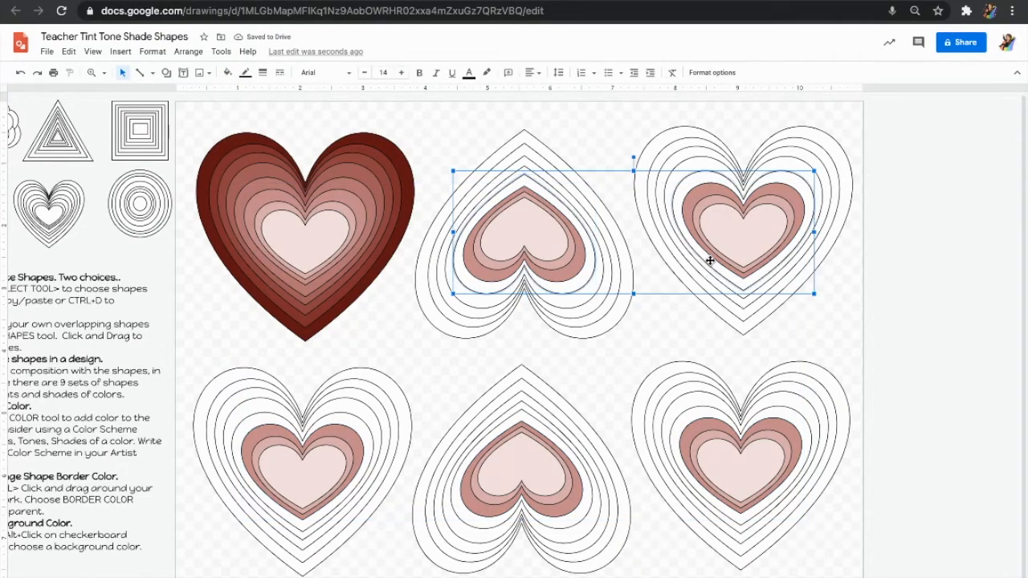
shift+click(707, 411)
shift+click(572, 521)
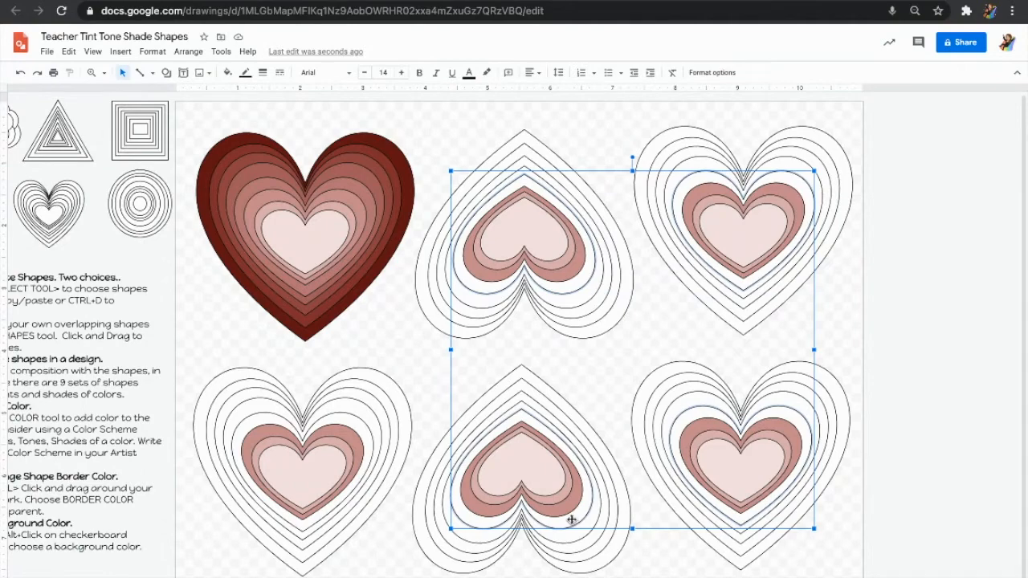
shift+click(369, 439)
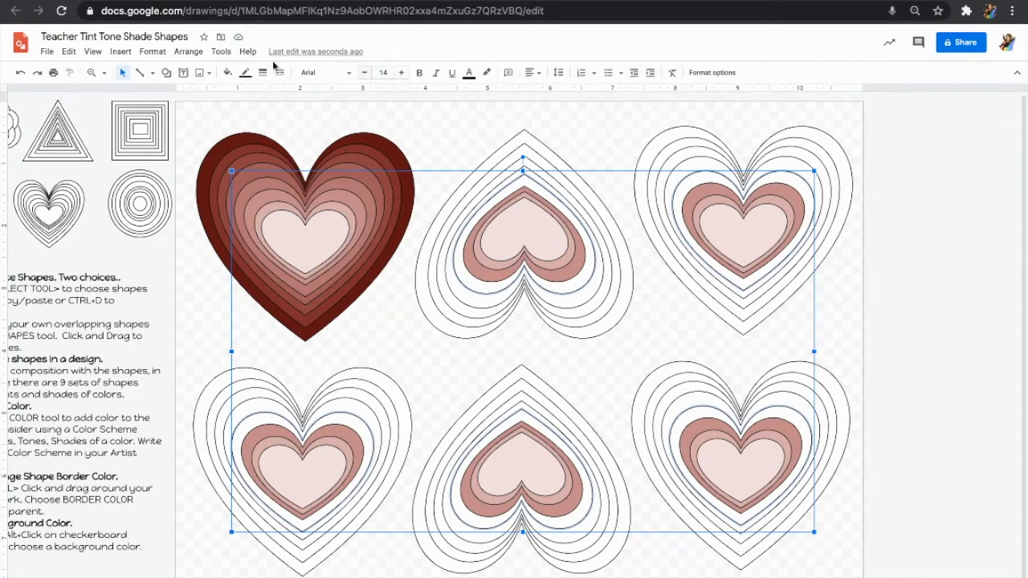
click(228, 72)
click(269, 243)
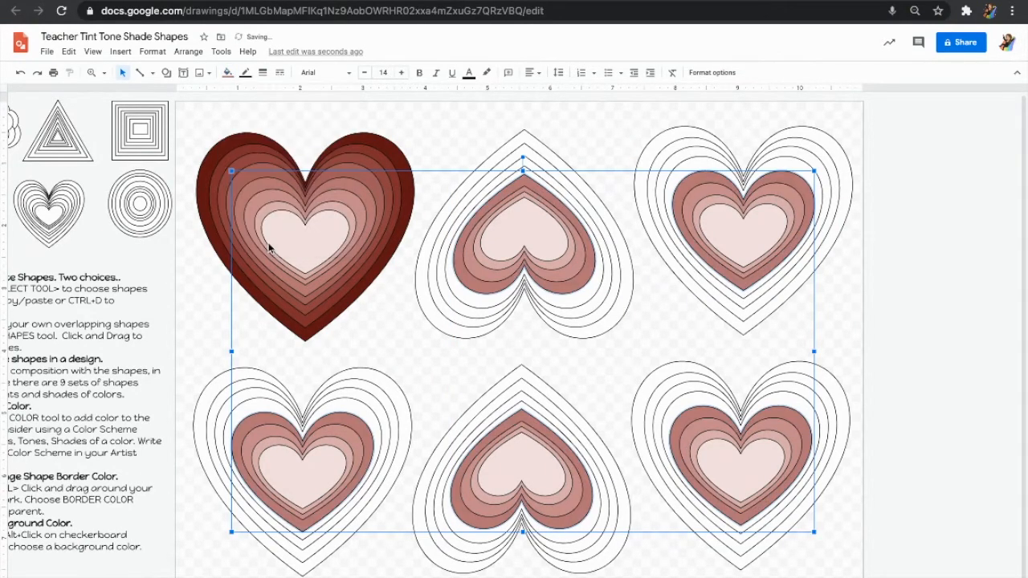
click(451, 147)
- Fill the fifth heart from the center in all five sets with the custom color #a45b5b and clear the selection
click(473, 308)
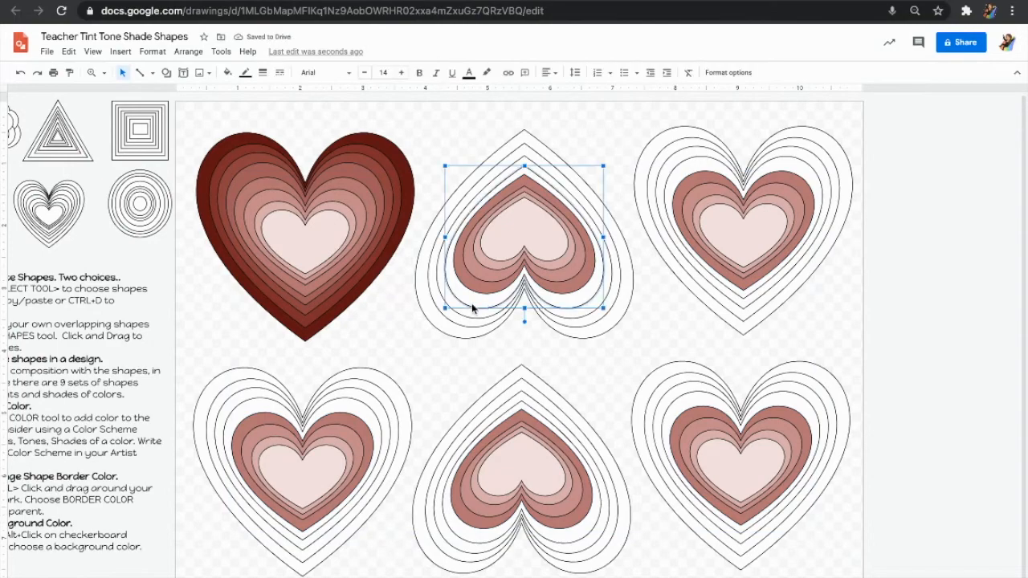
shift+click(733, 288)
shift+click(685, 407)
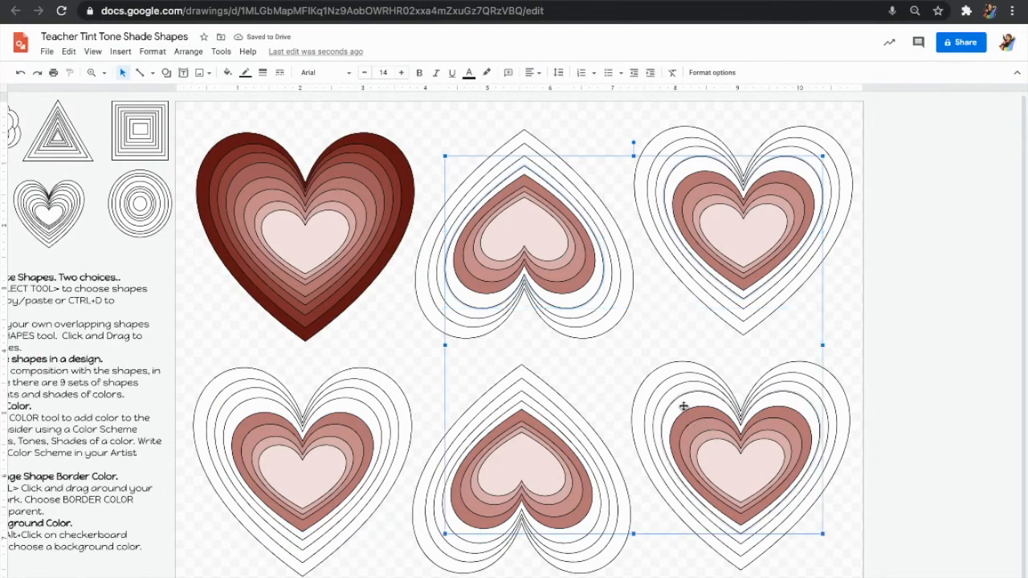
shift+click(585, 532)
shift+click(318, 525)
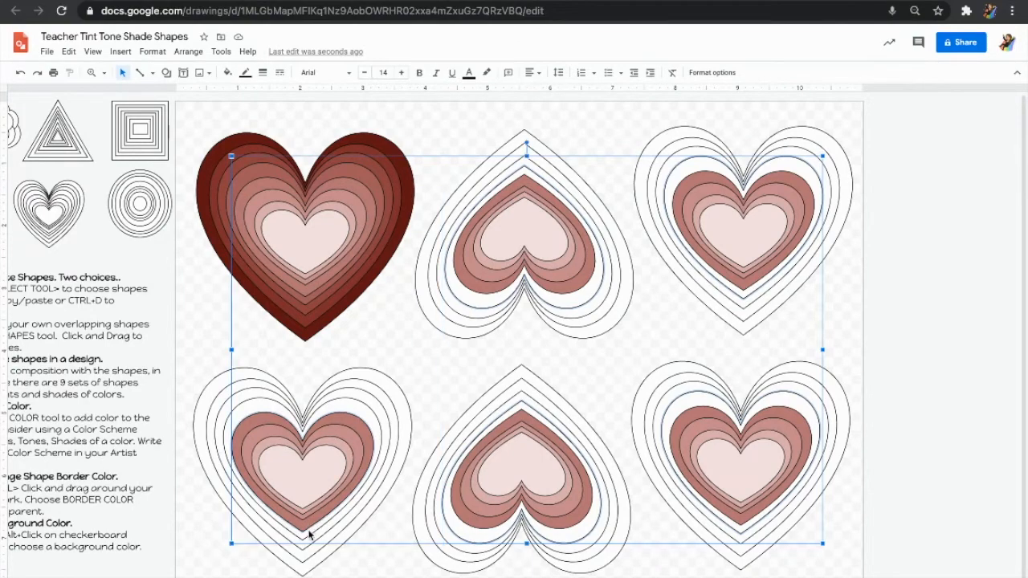
shift+click(308, 532)
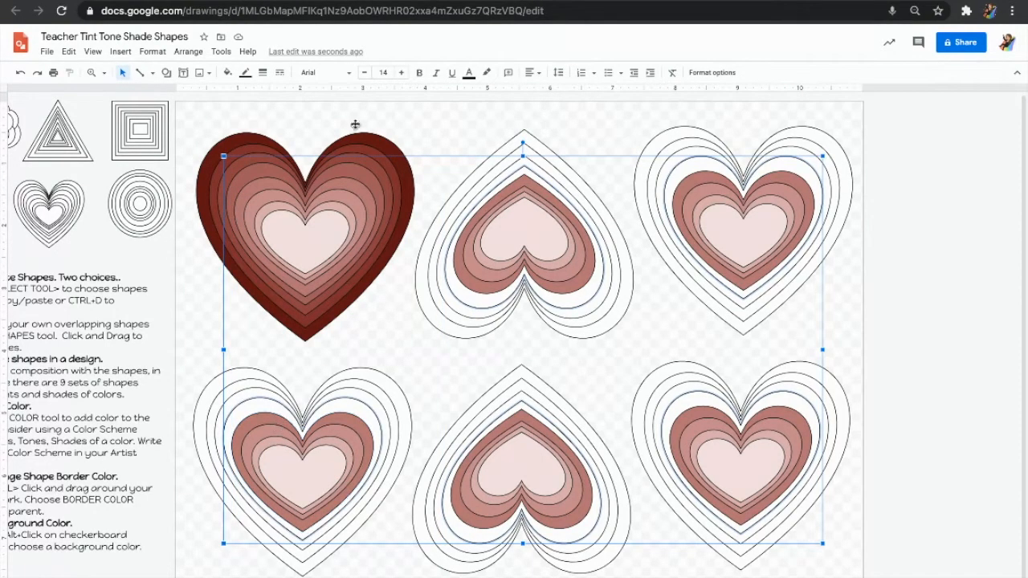
click(228, 73)
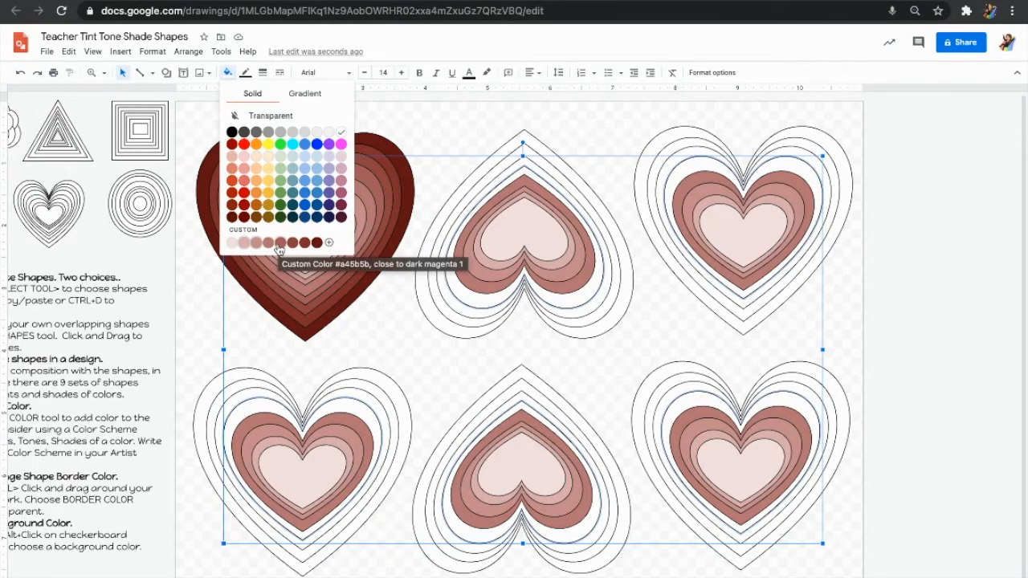
click(280, 243)
click(452, 334)
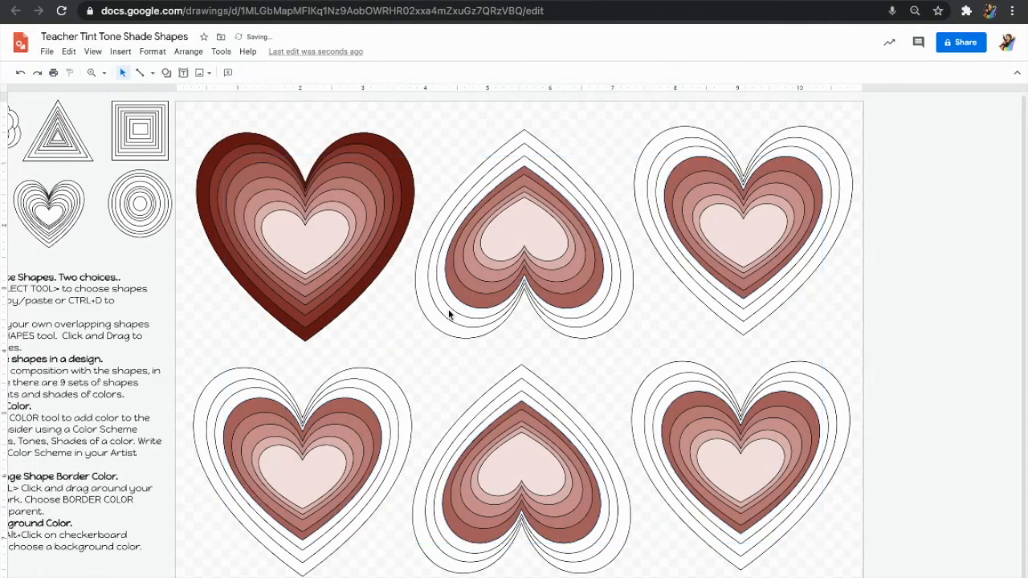
- Fill the sixth heart from the center in all five unfinished sets with the sixth custom red and clear the selection
click(462, 311)
shift+click(700, 272)
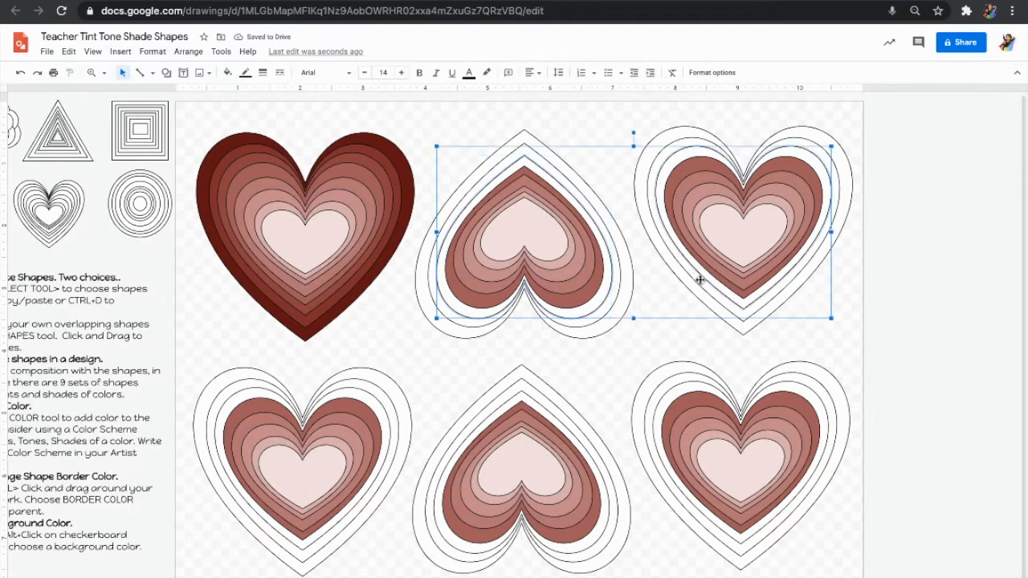
shift+click(666, 411)
shift+click(593, 536)
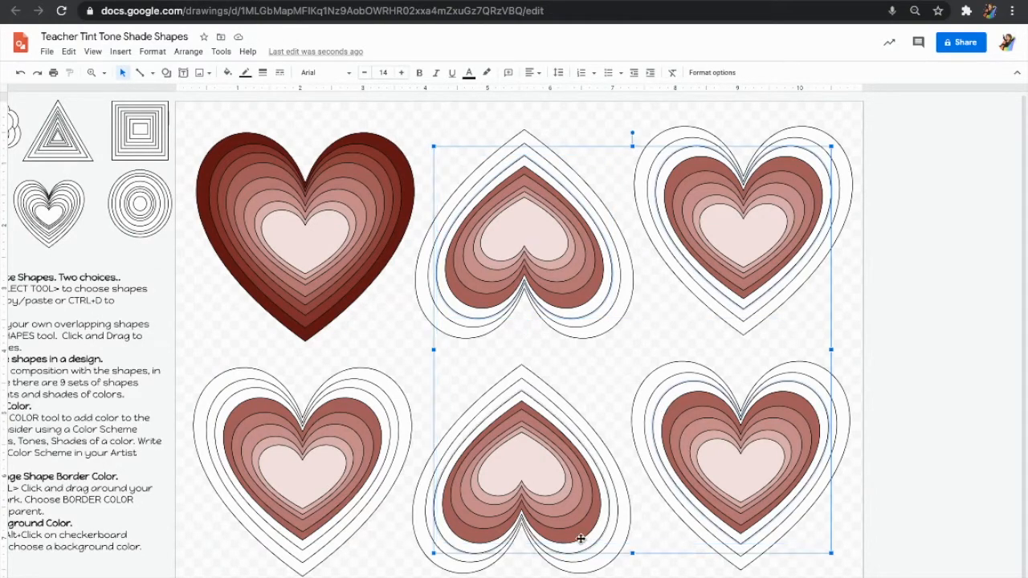
shift+click(384, 427)
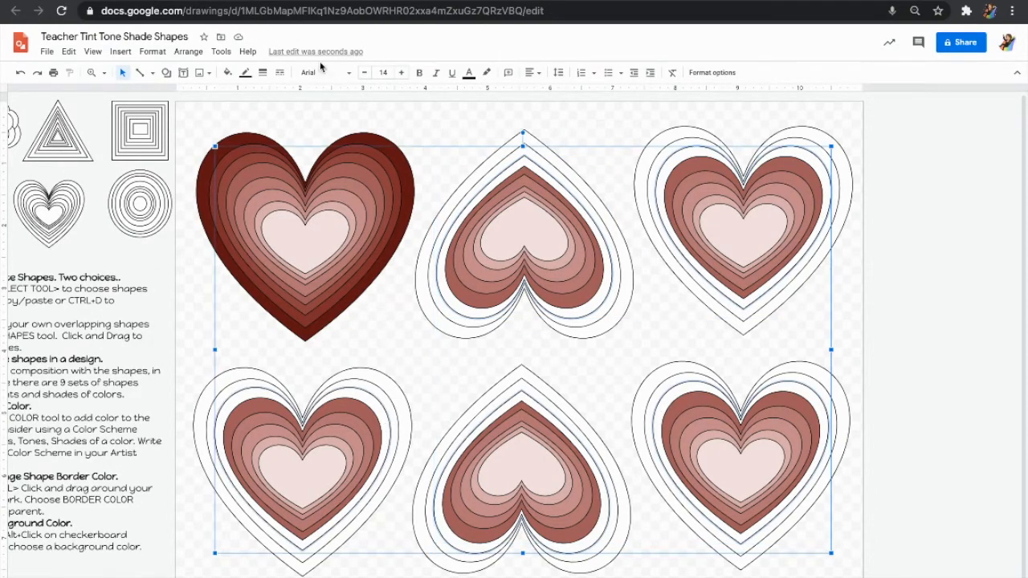
click(230, 74)
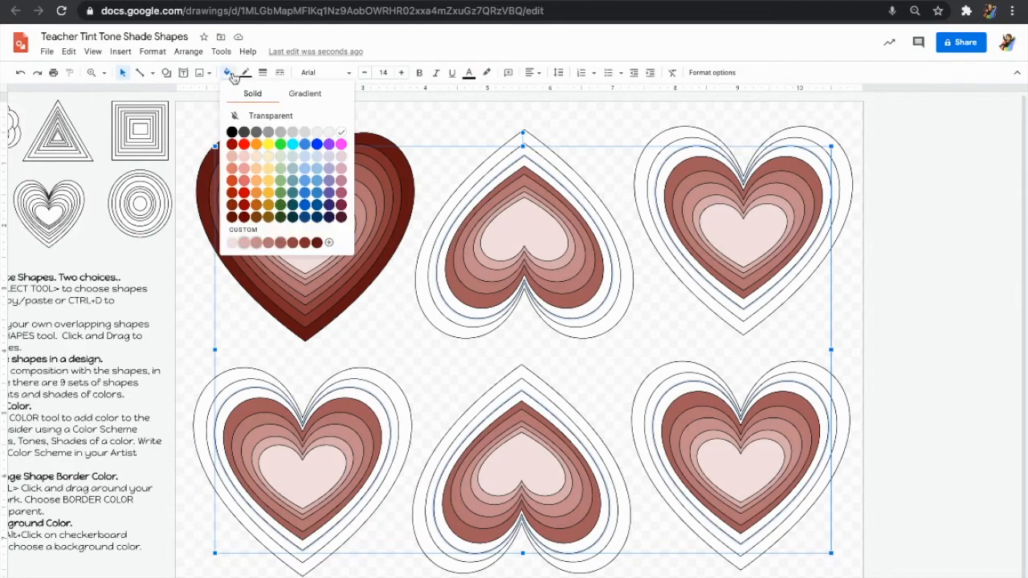
click(294, 244)
click(419, 372)
- Fill the seventh heart from the center in all five sets with the second-darkest custom red and clear the selection
click(446, 313)
shift+click(719, 302)
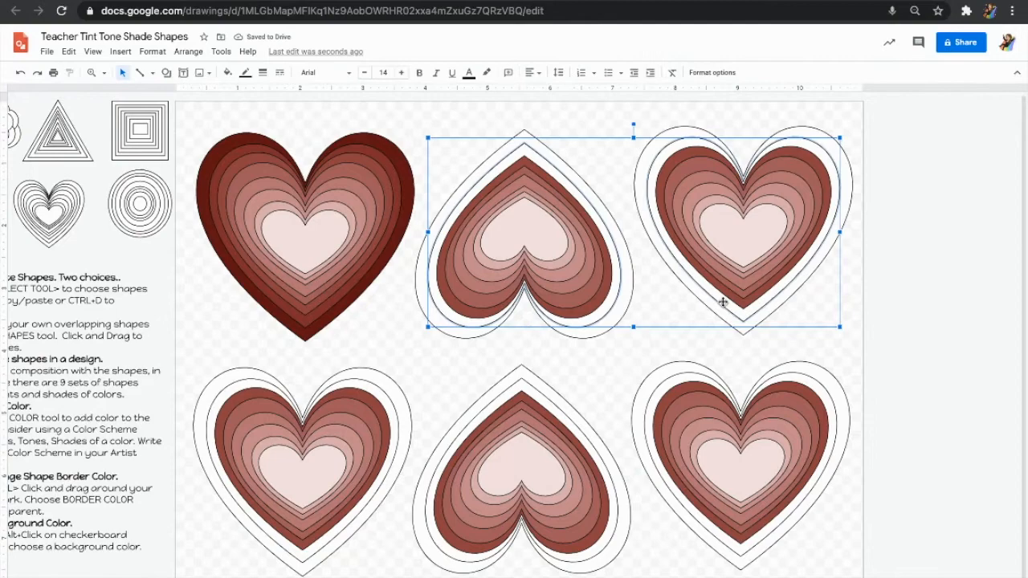
shift+click(684, 377)
shift+click(575, 431)
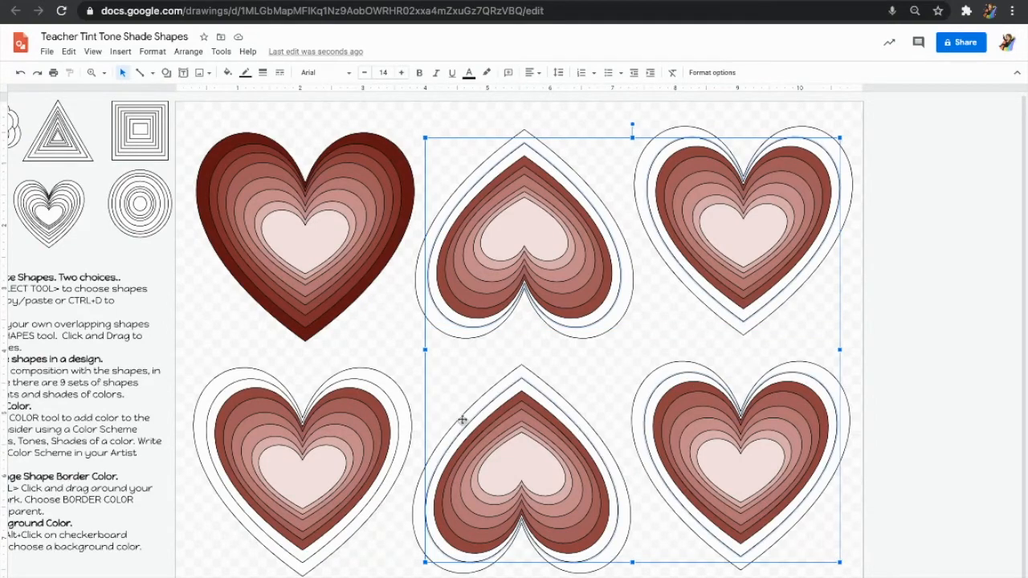
shift+click(384, 398)
click(228, 72)
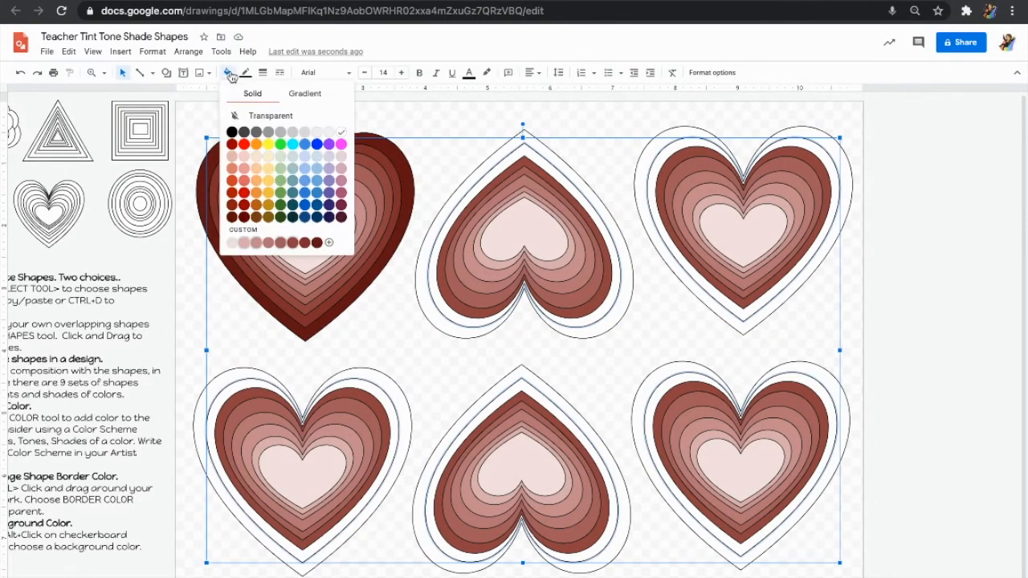
click(305, 243)
click(423, 338)
- Fill the outermost heart in all five sets with the darkest custom red and clear the selection
click(439, 328)
shift+click(703, 302)
shift+click(657, 377)
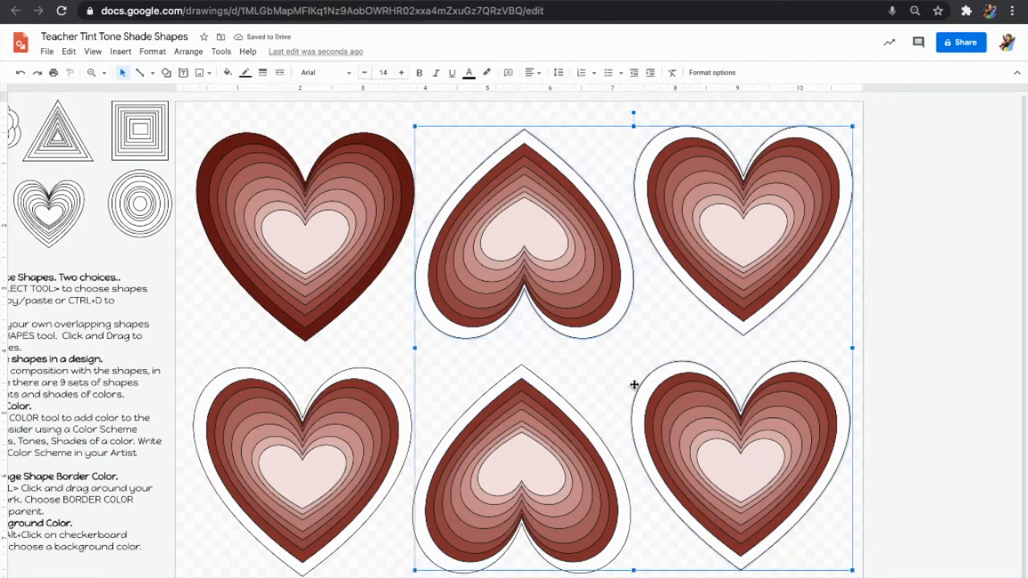
shift+click(564, 405)
shift+click(404, 390)
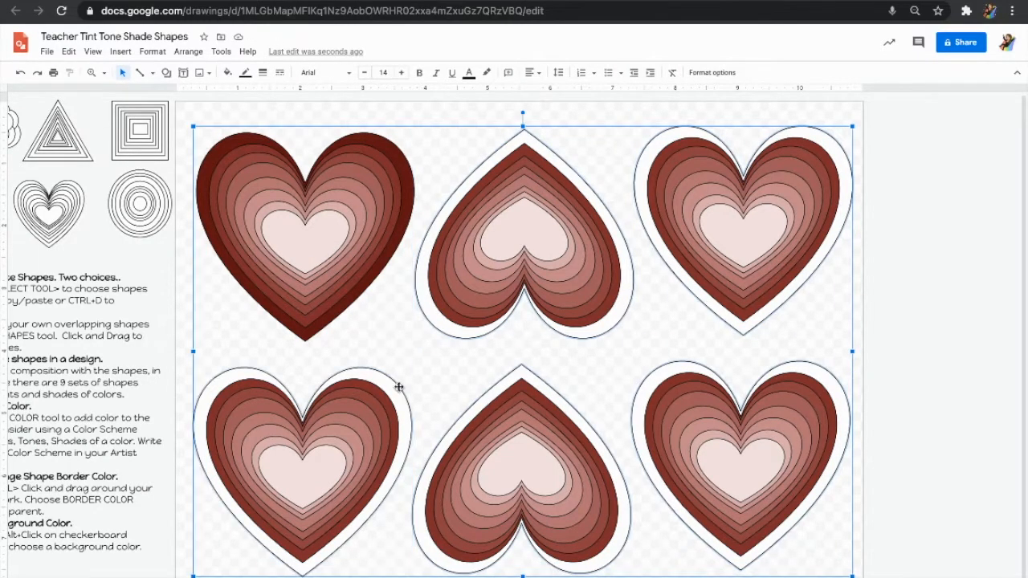
click(228, 72)
click(315, 243)
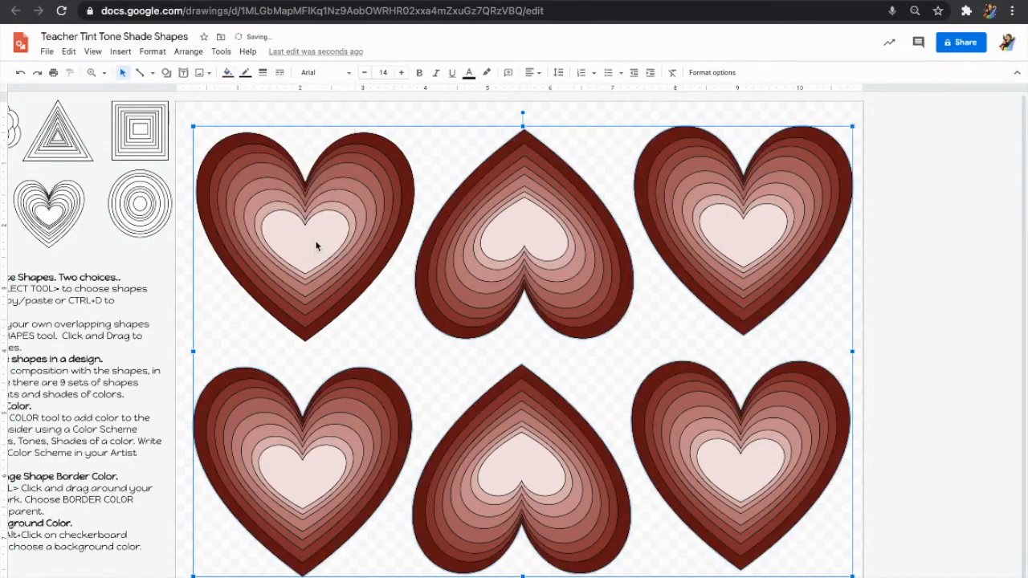
click(878, 355)
- Nudge the instructions text box beside the canvas slightly up and to the right, then deselect it
scroll(414, 358, left, 3)
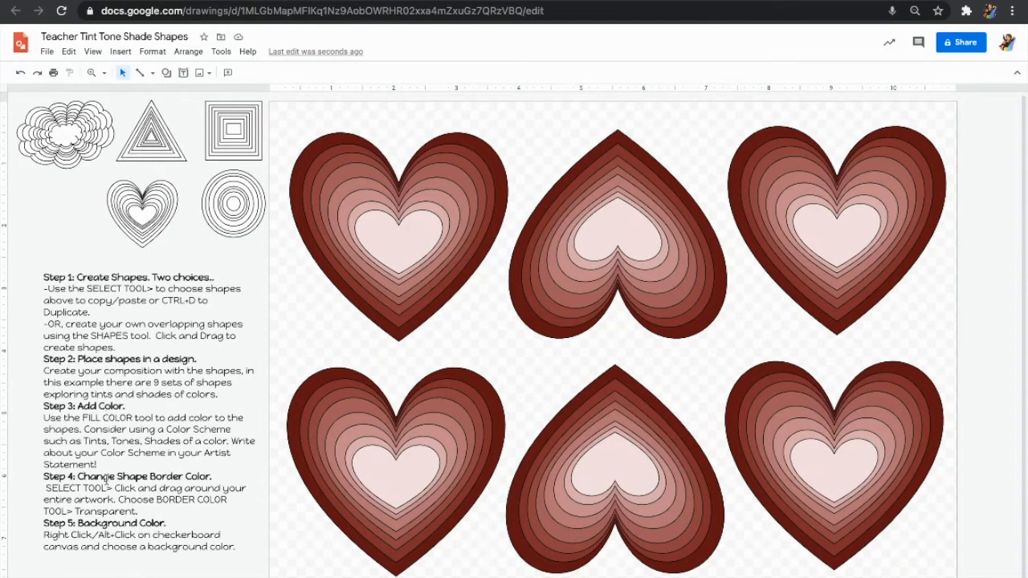
mouse_move(39, 479)
mouse_down()
mouse_move(69, 479)
mouse_move(41, 473)
mouse_up()
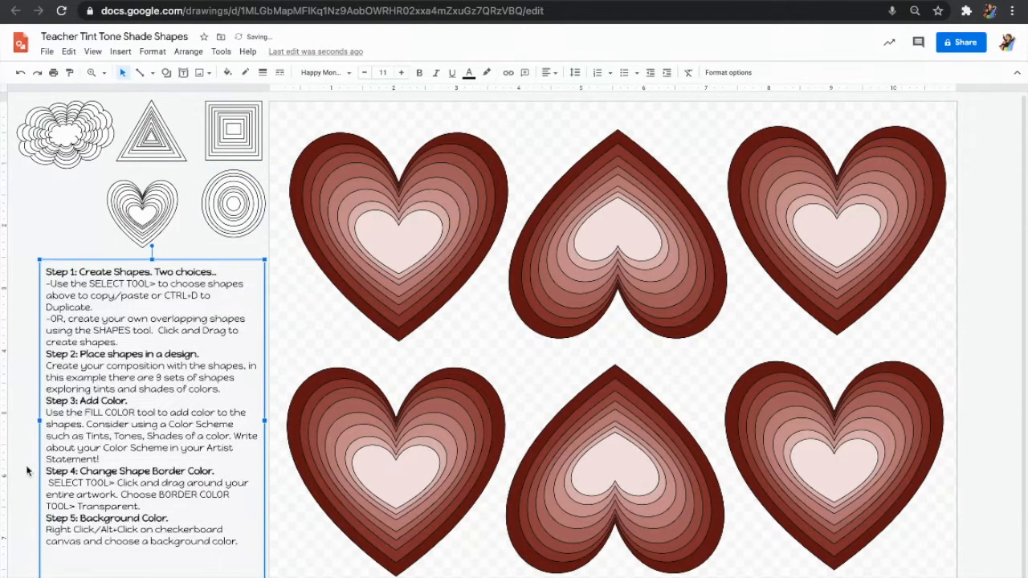
click(18, 464)
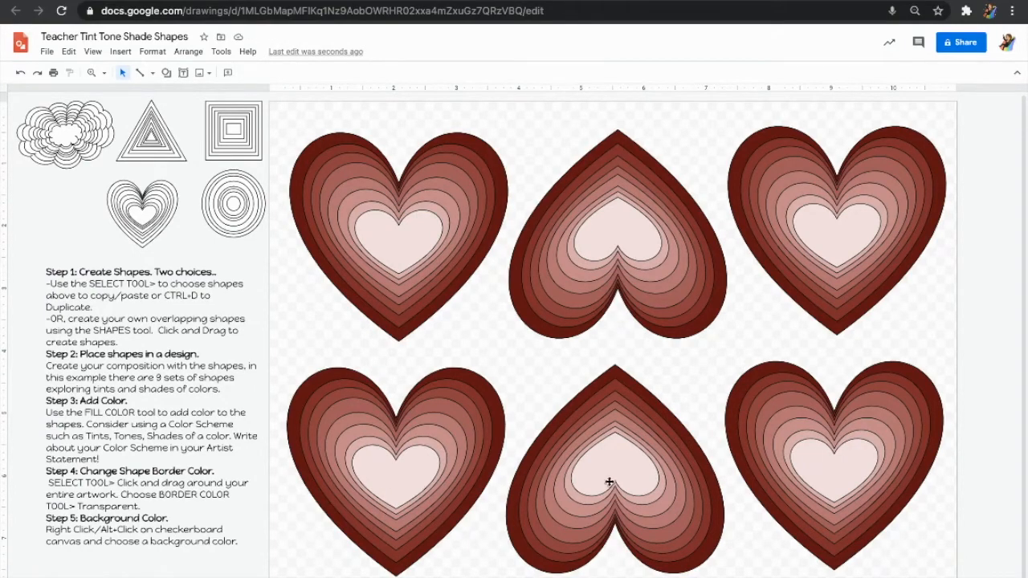
- Make the borders of all shapes in the six heart sets transparent and clear the selection
drag(984, 139, 294, 575)
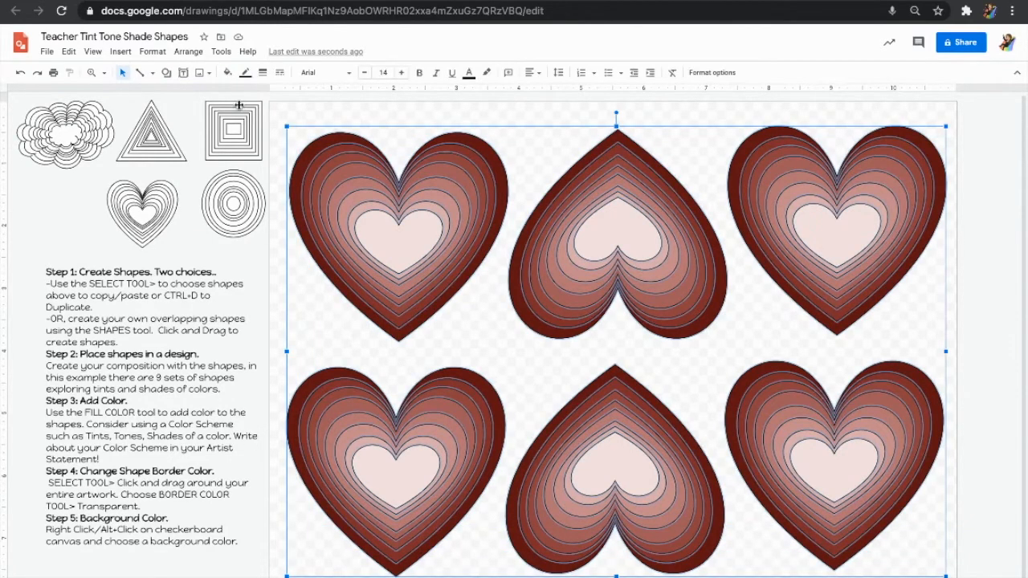
click(245, 73)
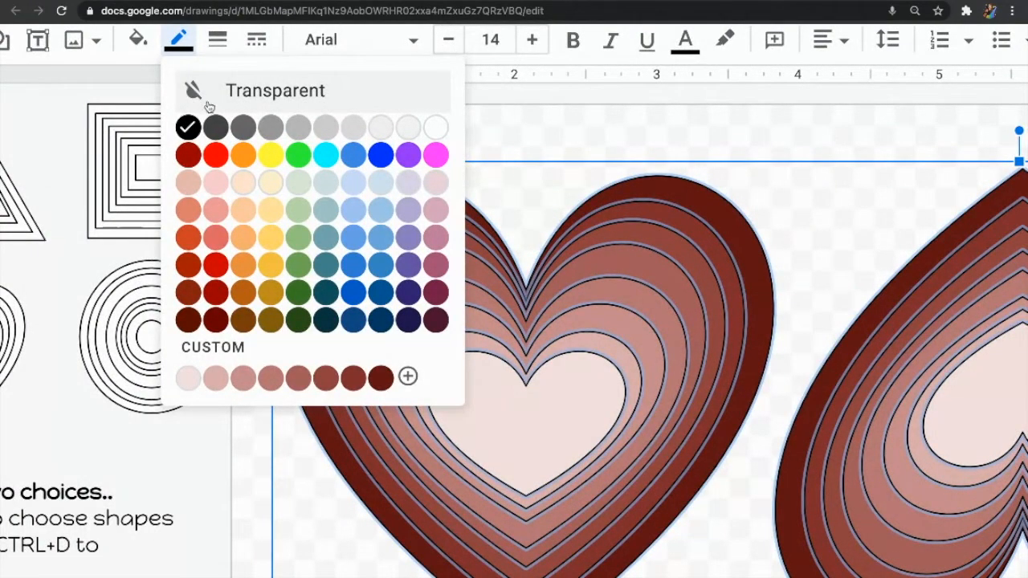
click(312, 94)
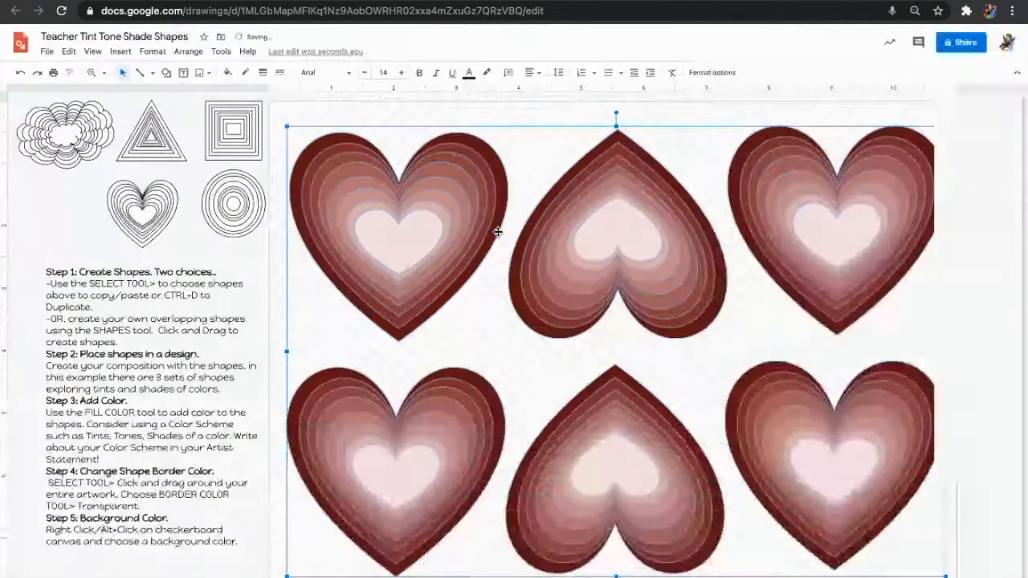
click(995, 204)
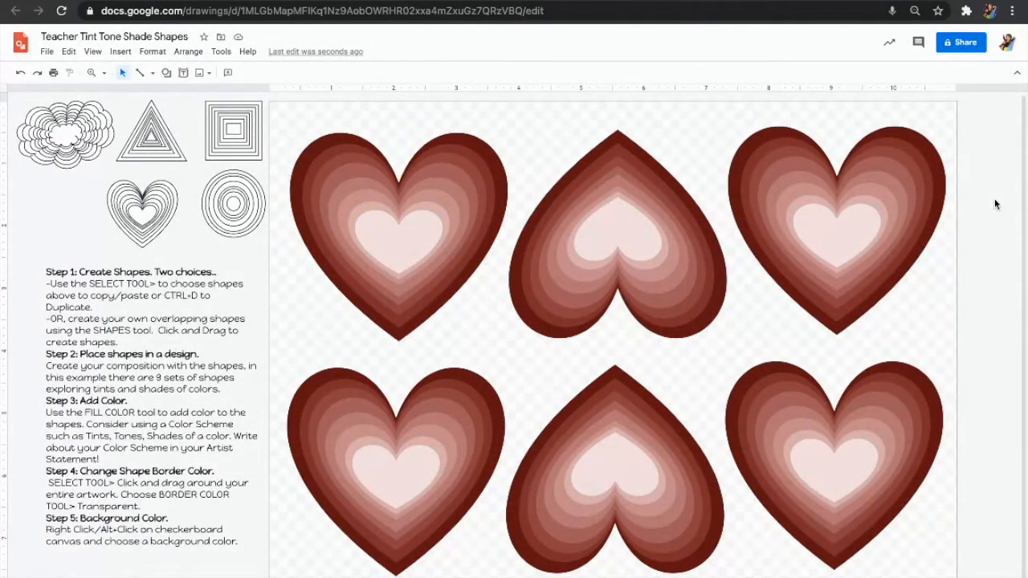
- Set the canvas background to the darkest custom red
right_click(516, 364)
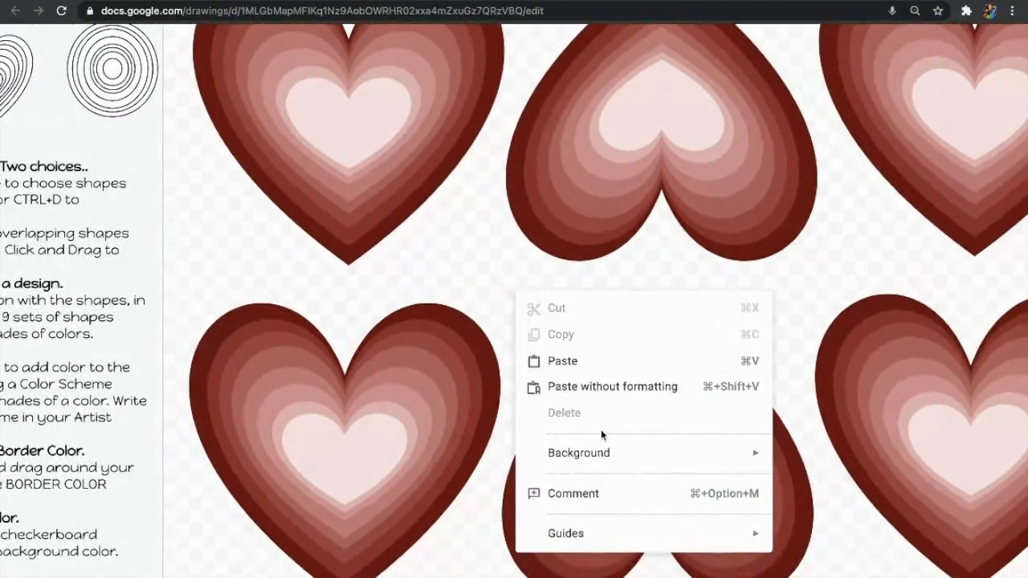
mouse_move(610, 458)
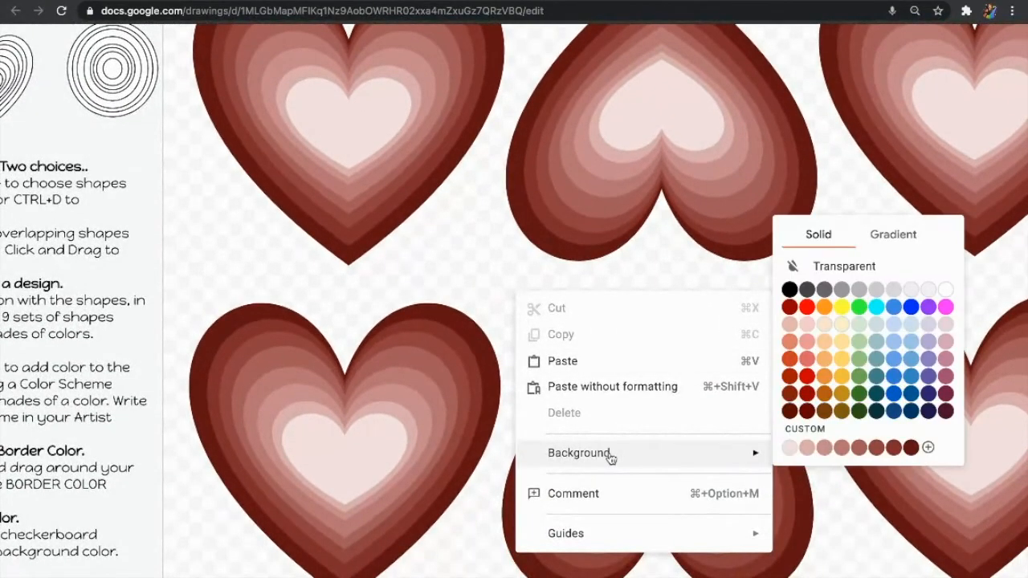
click(911, 447)
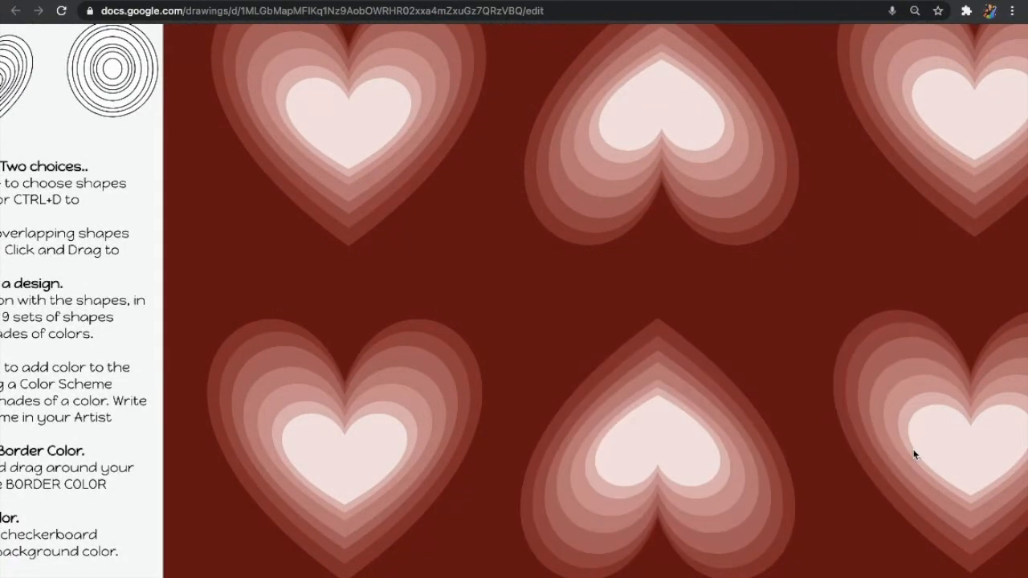
- Set the canvas background to a new custom dark red, #500808
right_click(502, 293)
mouse_move(578, 454)
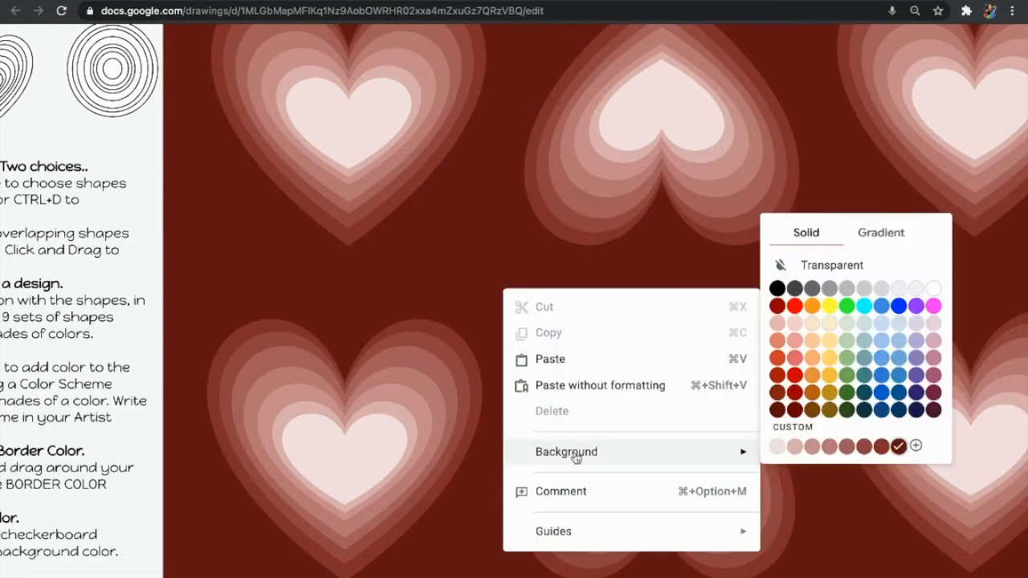
click(915, 446)
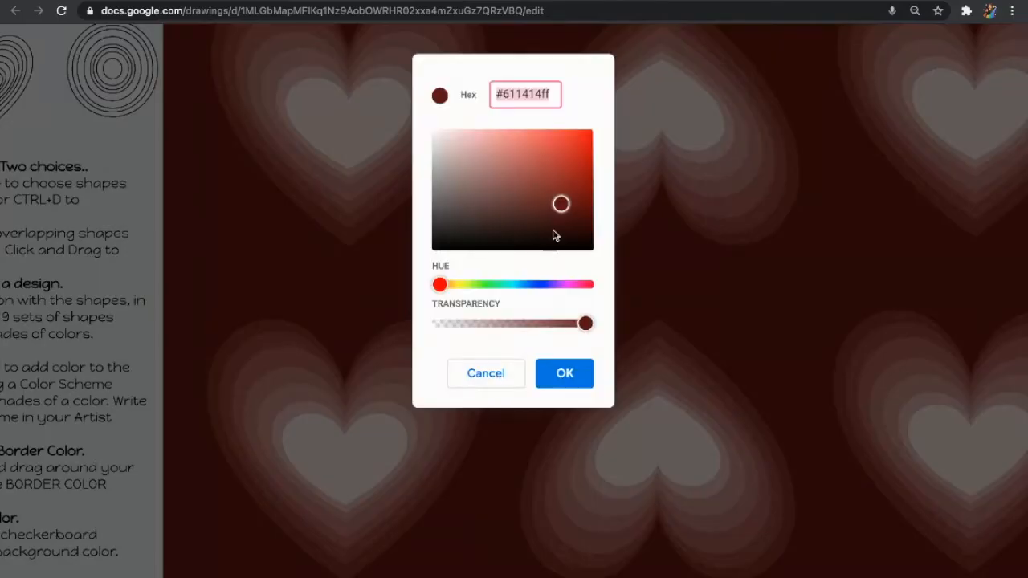
drag(562, 205, 577, 212)
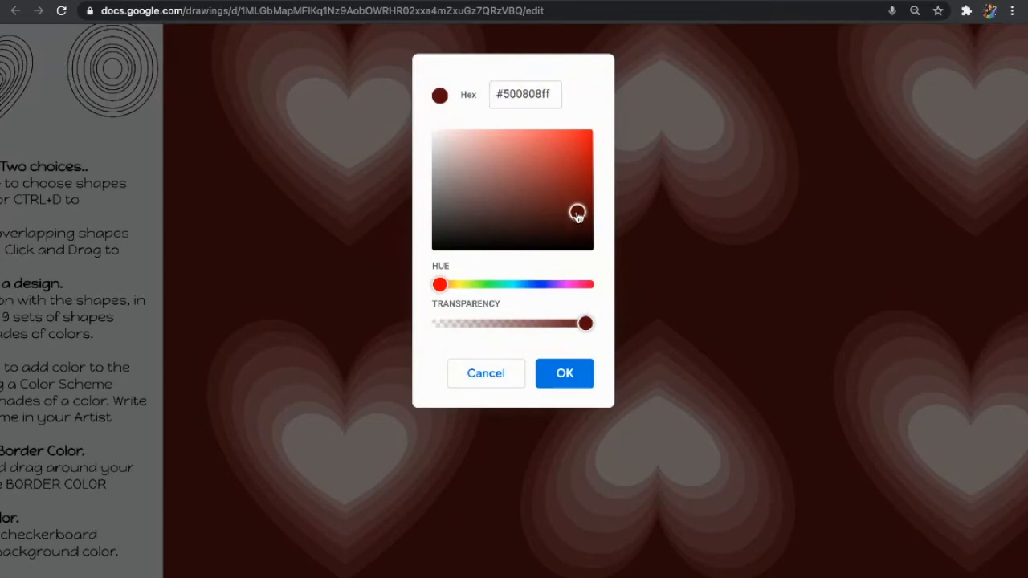
click(565, 374)
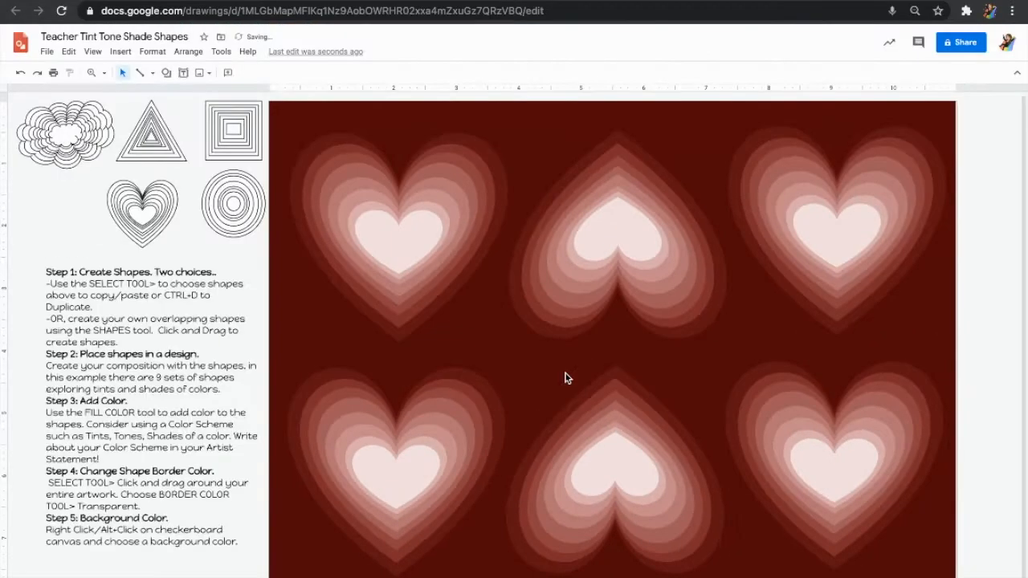